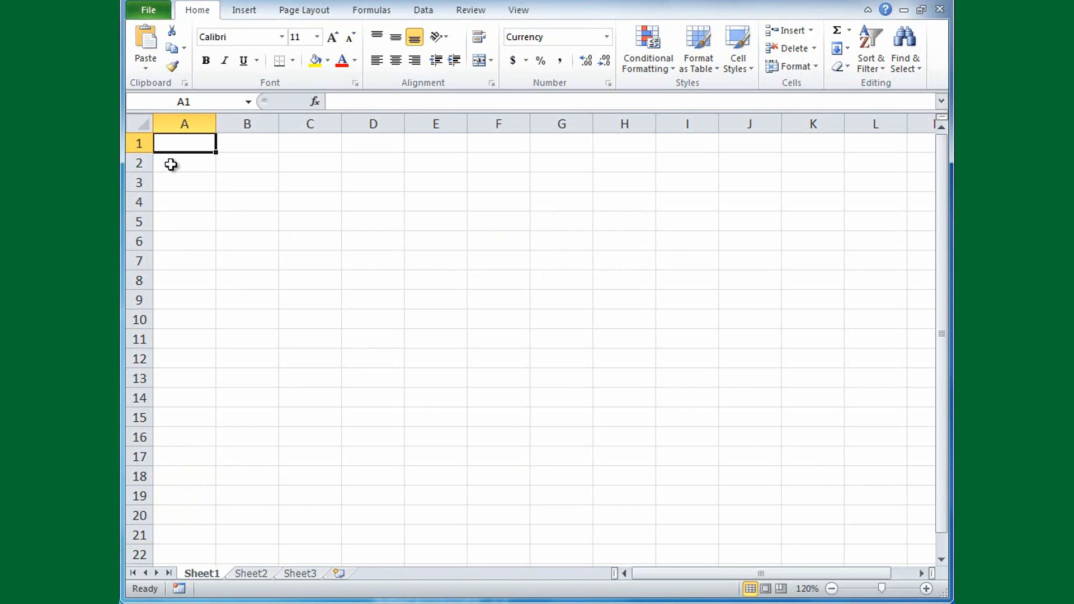
Calculate the monthly loan payment in cell A1 with the formula =PMT(5%/12,30*12,180000).
{"action": "type", "text": "="}
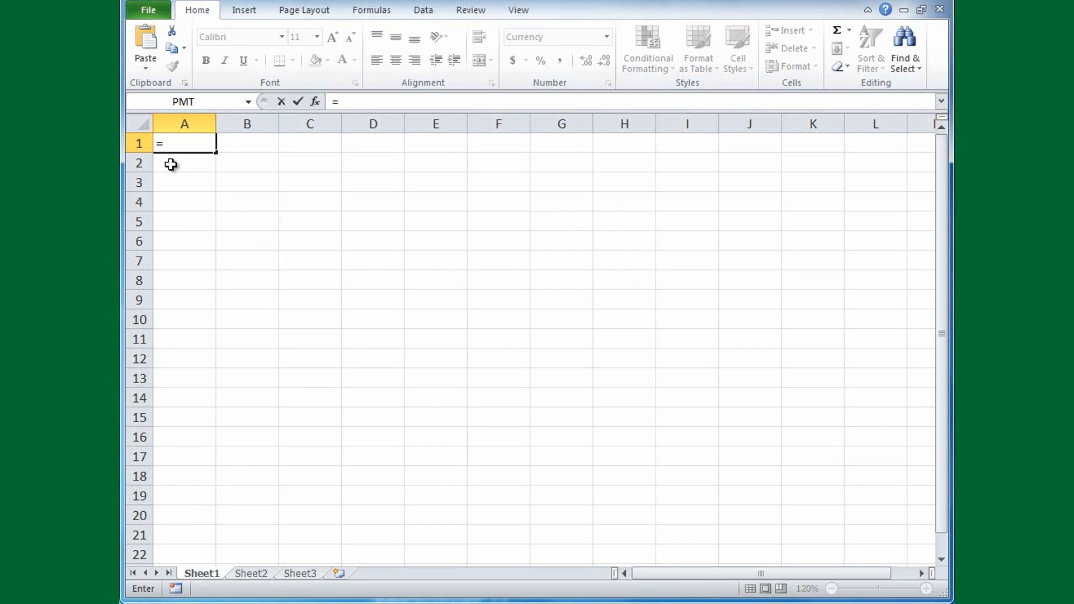
{"action": "type", "text": "PM"}
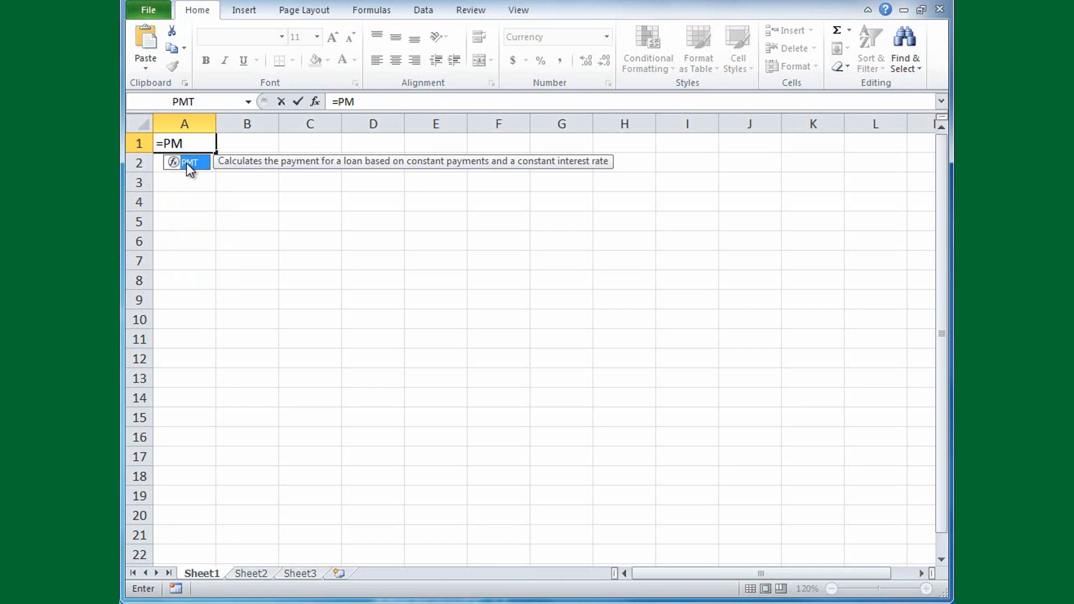
{"action": "double_click", "coordinate": [186, 163]}
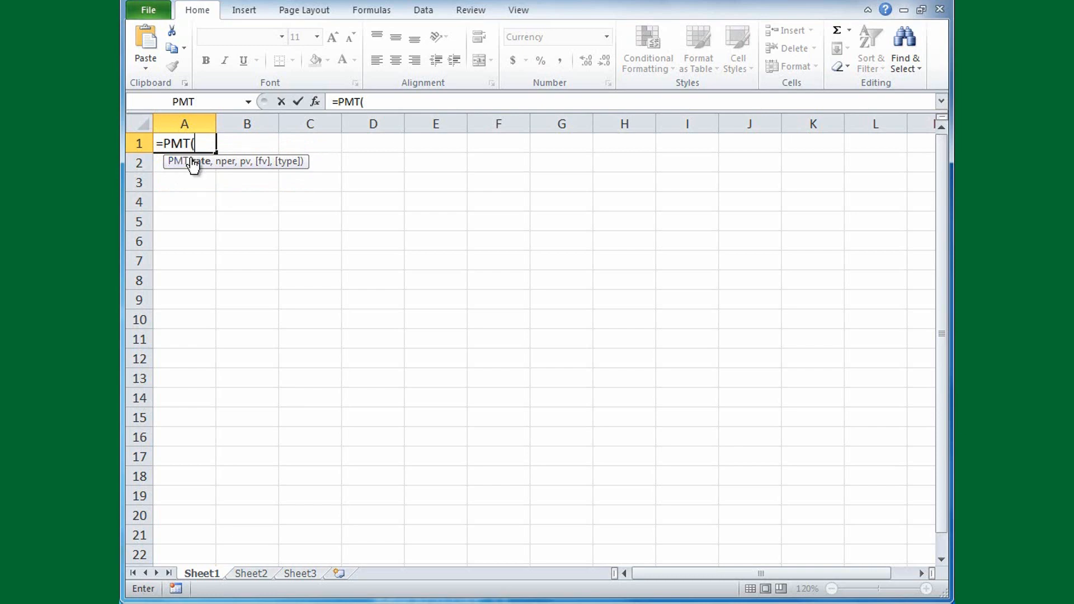
{"action": "left_click", "coordinate": [202, 143]}
{"action": "type", "text": "5%/12"}
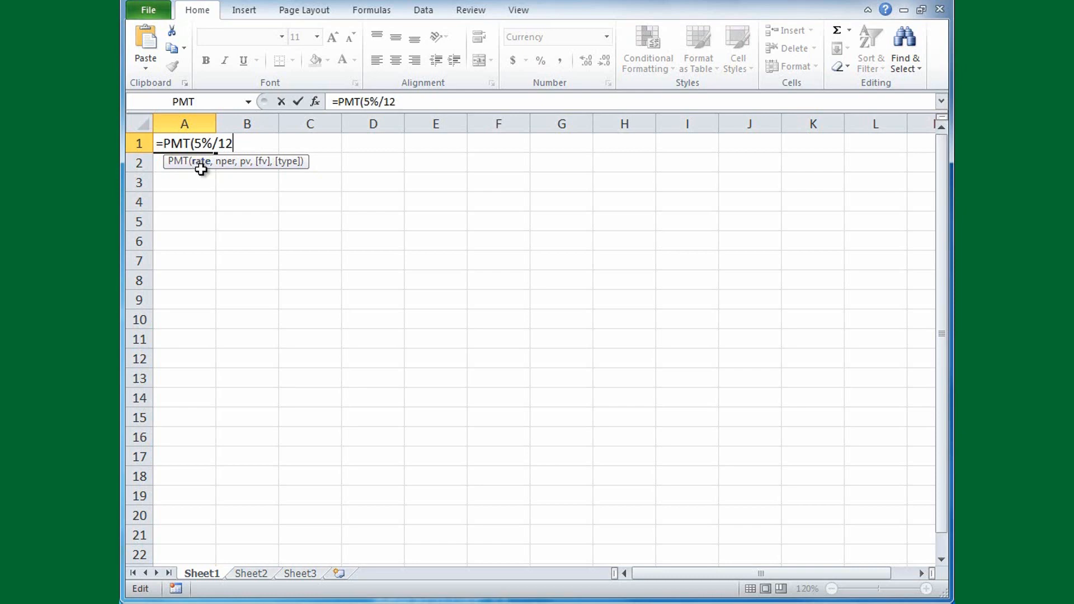
{"action": "type", "text": ","}
{"action": "type", "text": "30"}
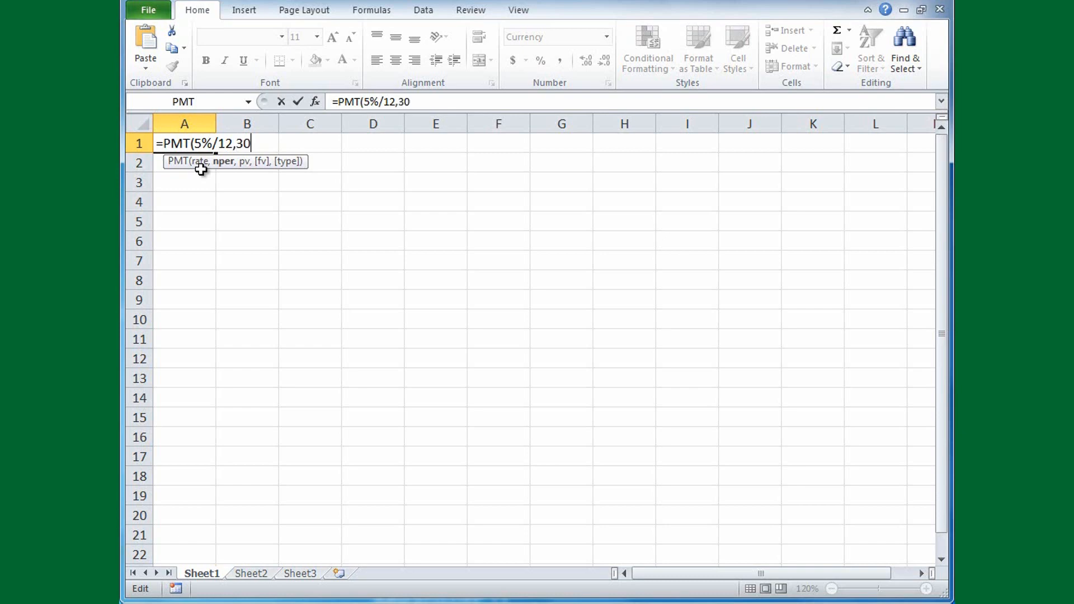
{"action": "type", "text": "*12"}
{"action": "type", "text": ","}
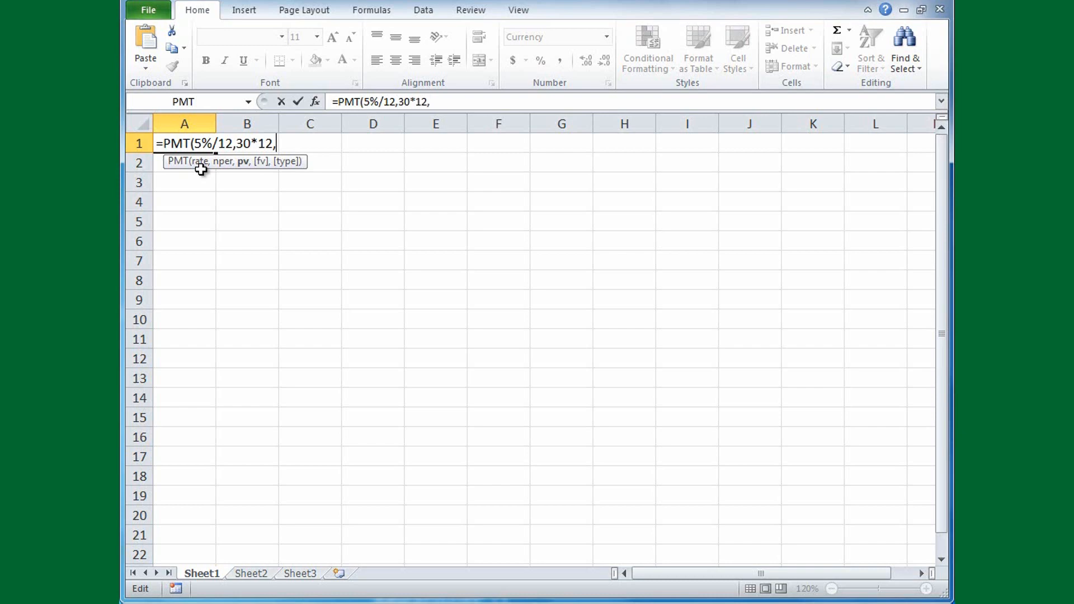
{"action": "type", "text": "180000)"}
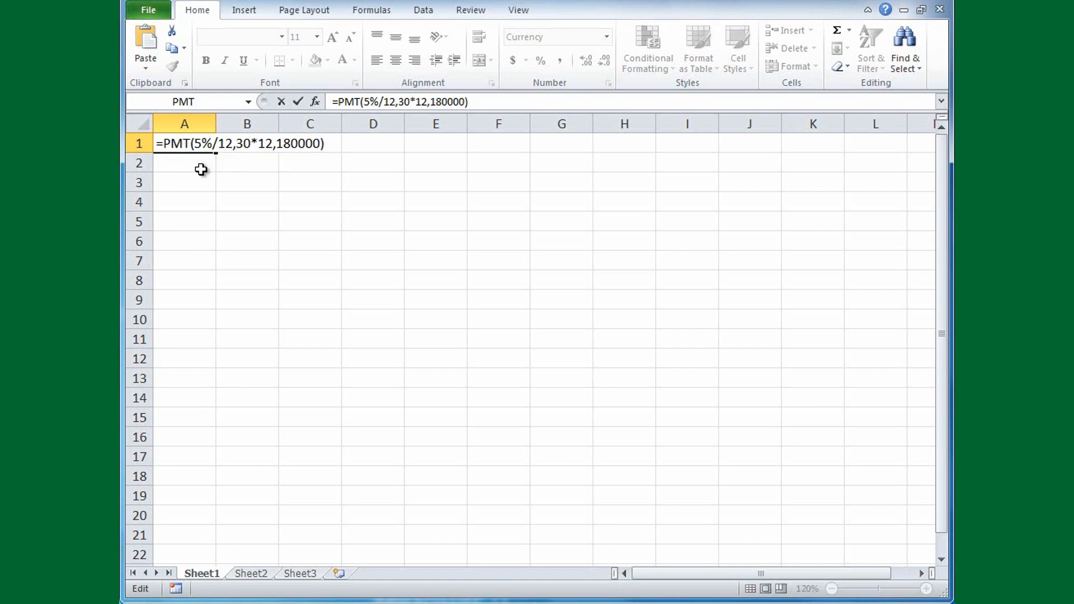
{"action": "key", "text": "Return"}
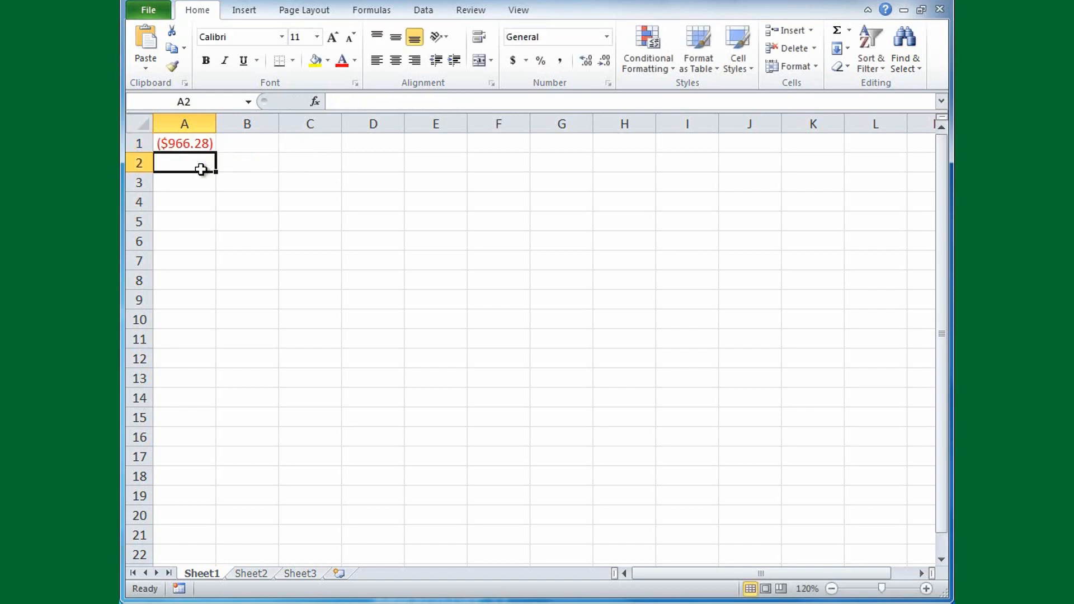
{"action": "left_click", "coordinate": [202, 149]}
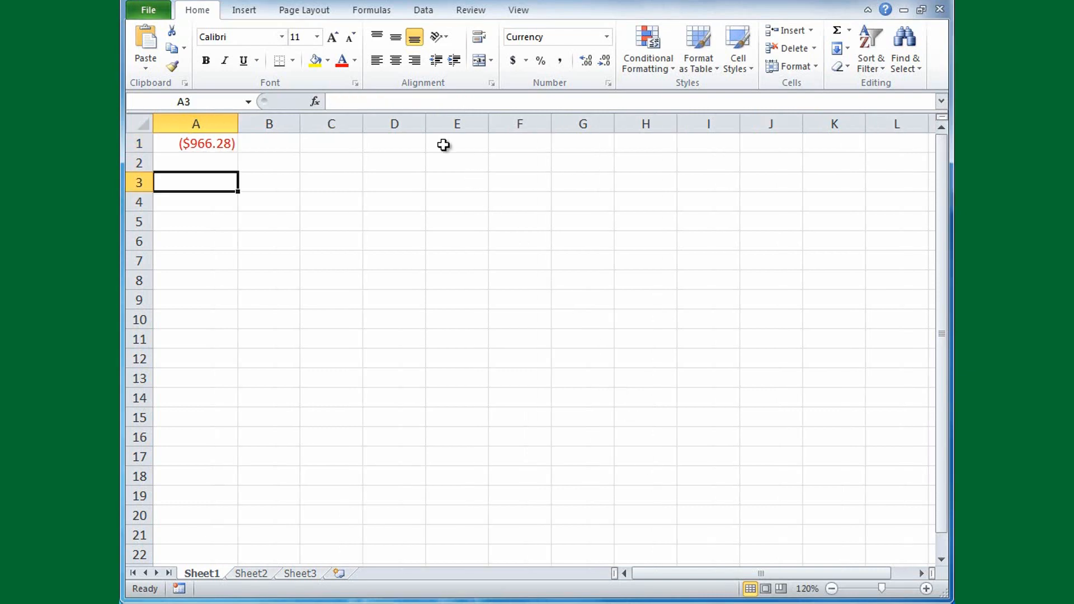
Search the function library for "monthly payments" and insert the PV function in cell A3.
{"action": "left_click", "coordinate": [364, 13]}
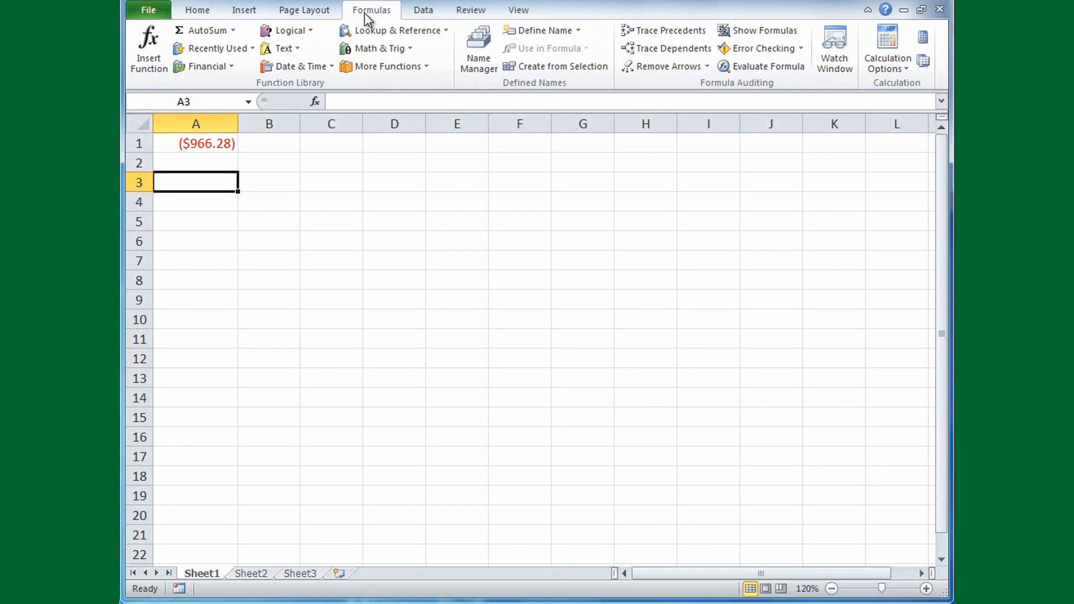
{"action": "left_click", "coordinate": [144, 61]}
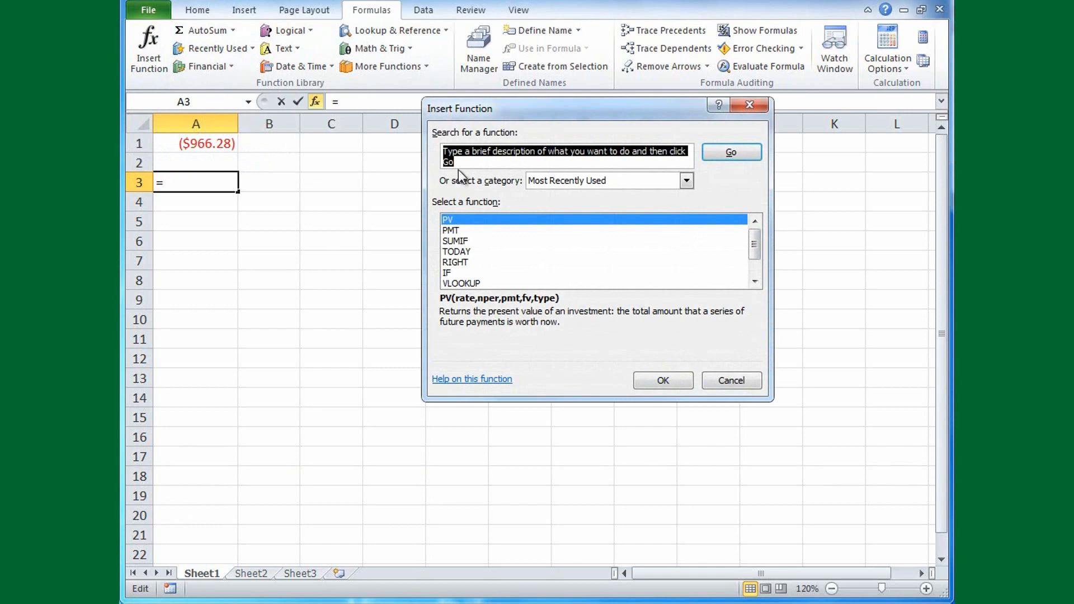
{"action": "type", "text": "mo"}
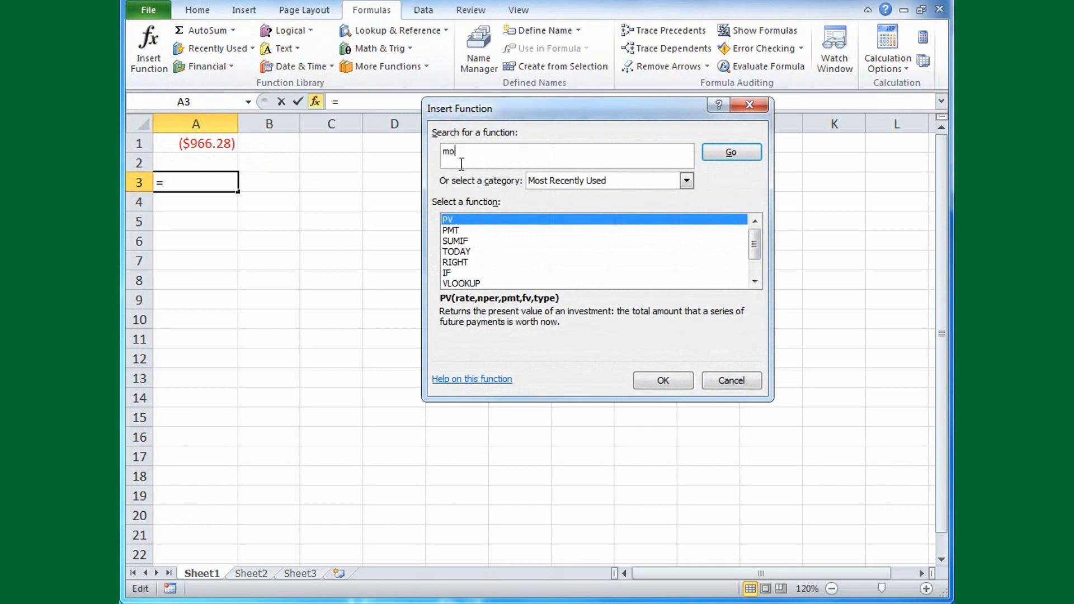
{"action": "type", "text": "nthly payments"}
{"action": "left_click", "coordinate": [710, 156]}
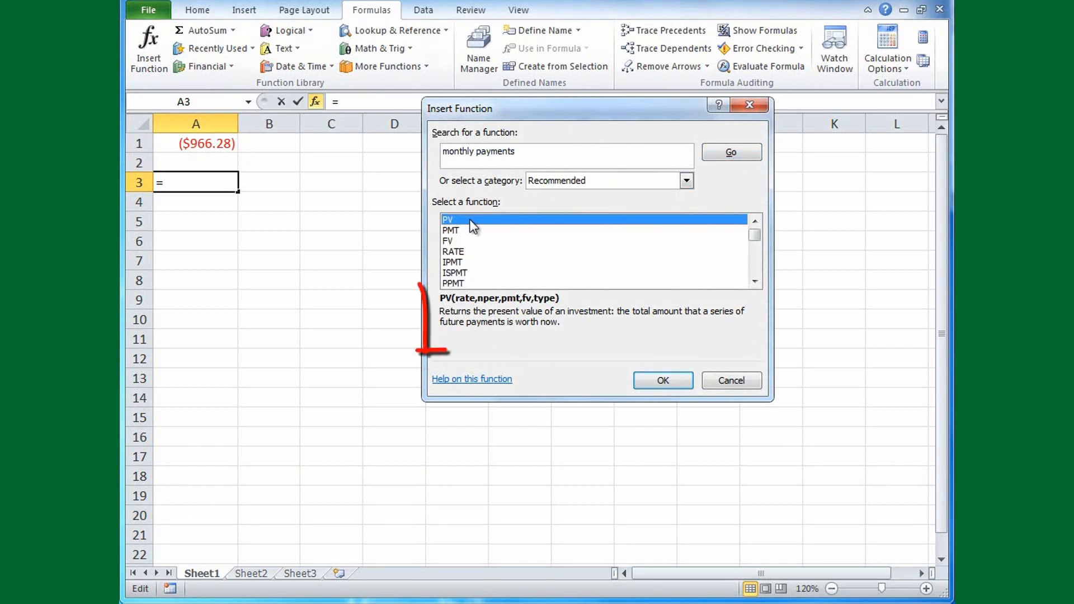
{"action": "left_click", "coordinate": [656, 382]}
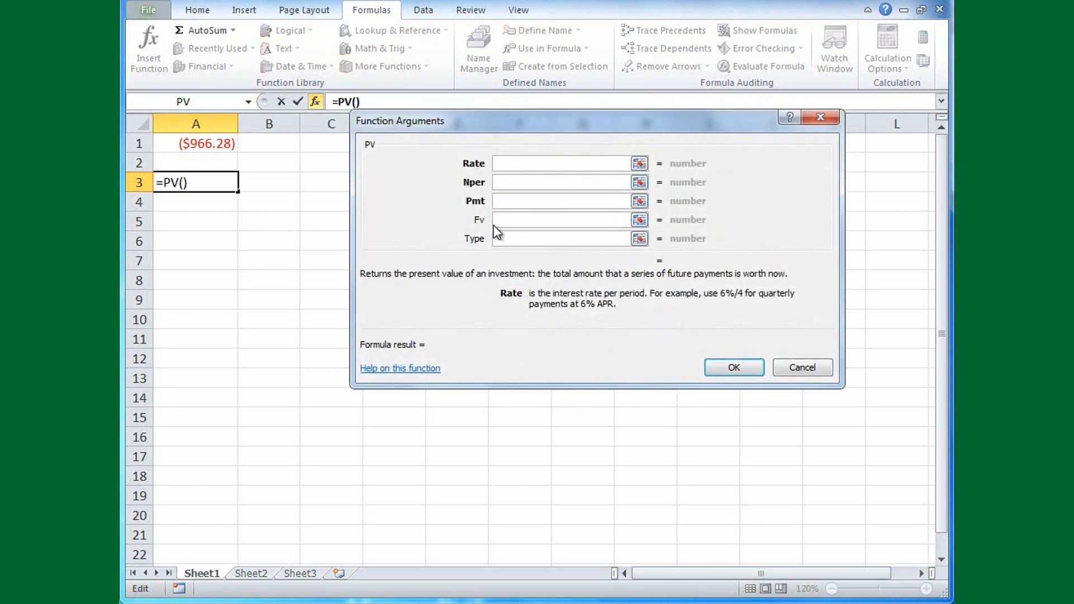
Set the PV arguments to Rate 5%/12, Nper 30*12 and Pmt -800, and complete the formula.
{"action": "type", "text": "5%/12"}
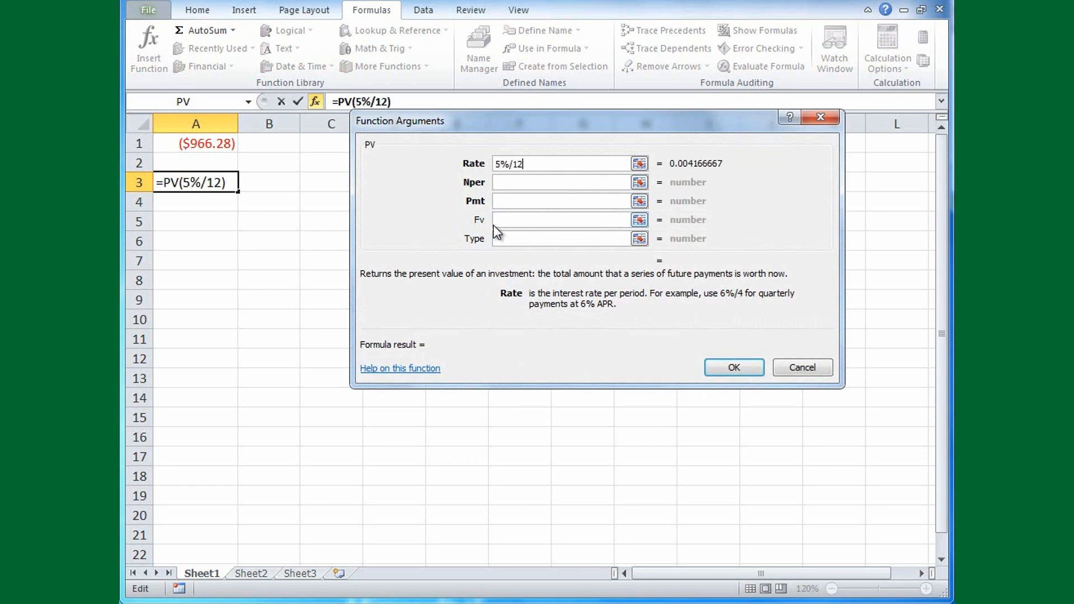
{"action": "left_click", "coordinate": [506, 184]}
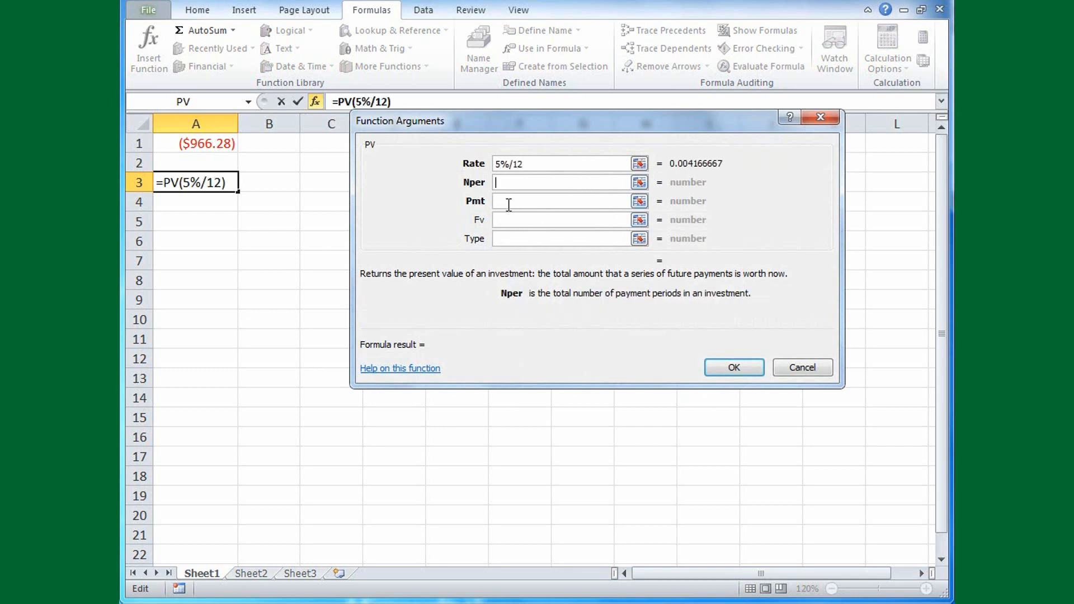
{"action": "type", "text": "30*12"}
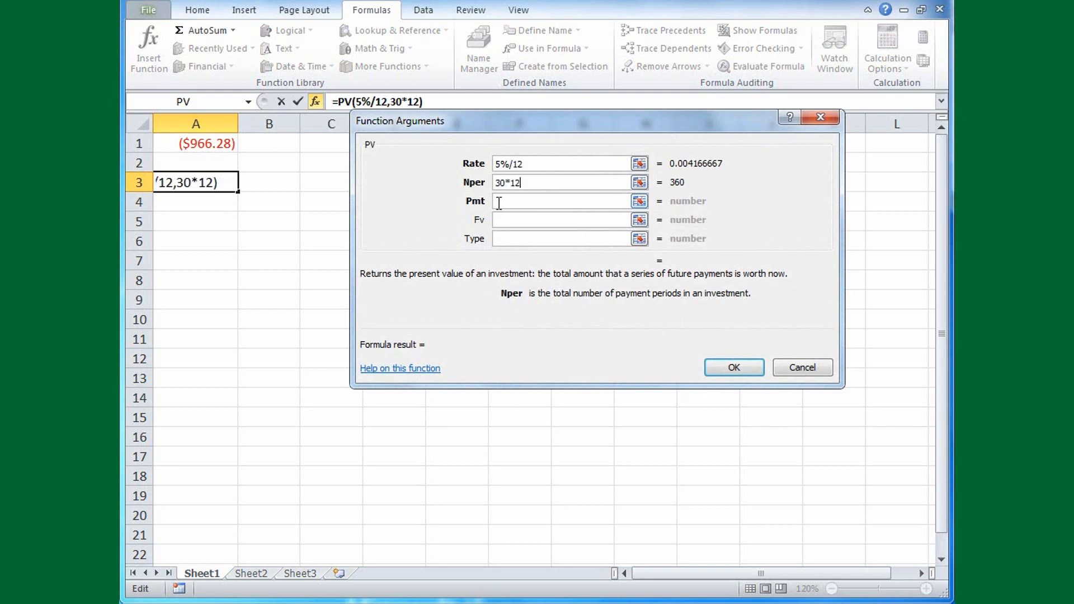
{"action": "left_click", "coordinate": [500, 202]}
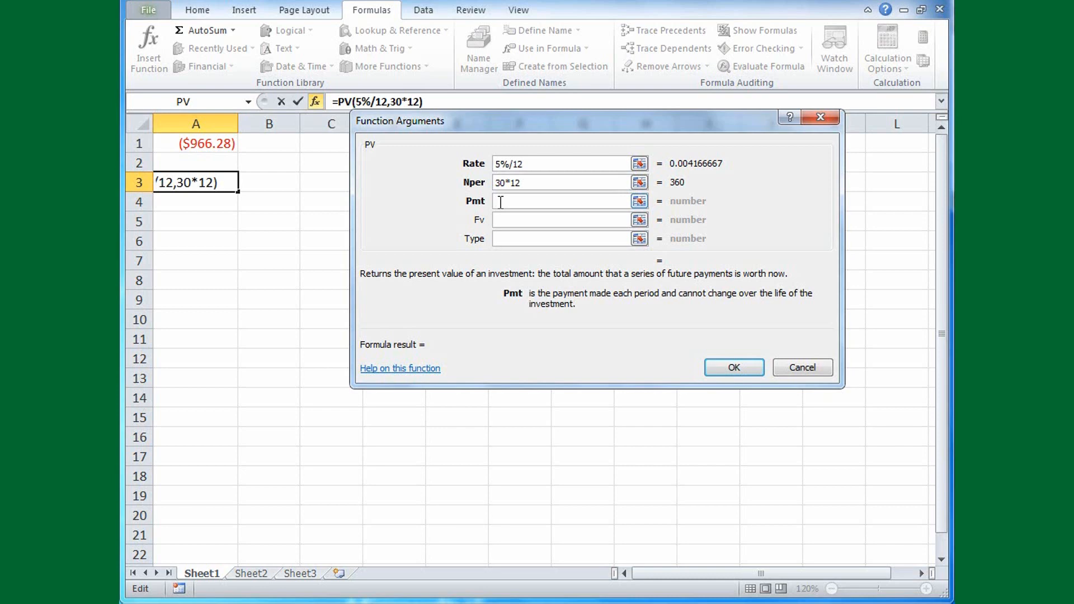
{"action": "type", "text": "-"}
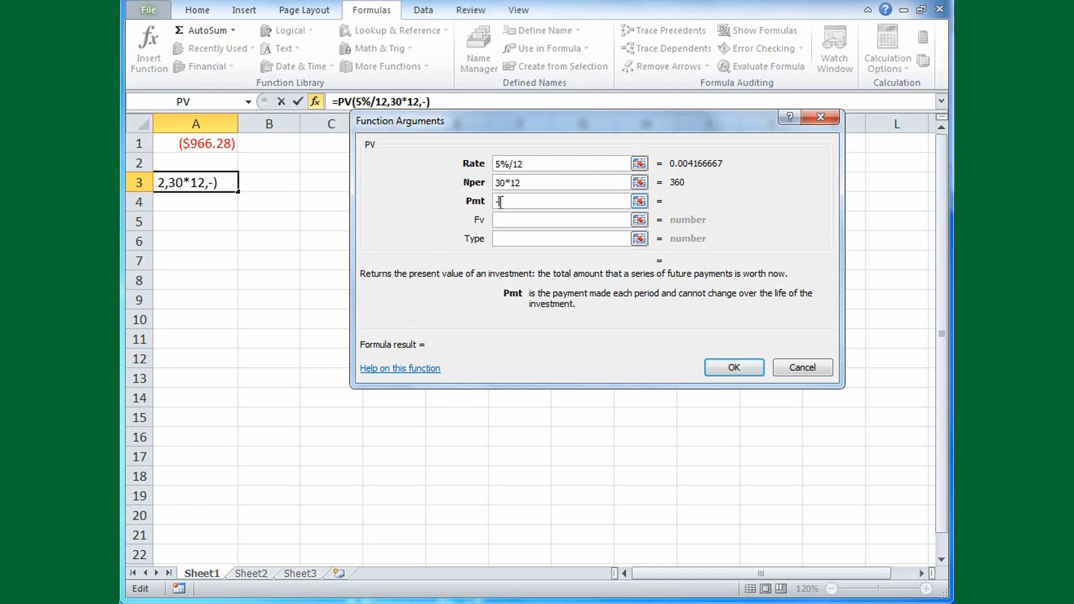
{"action": "type", "text": "800"}
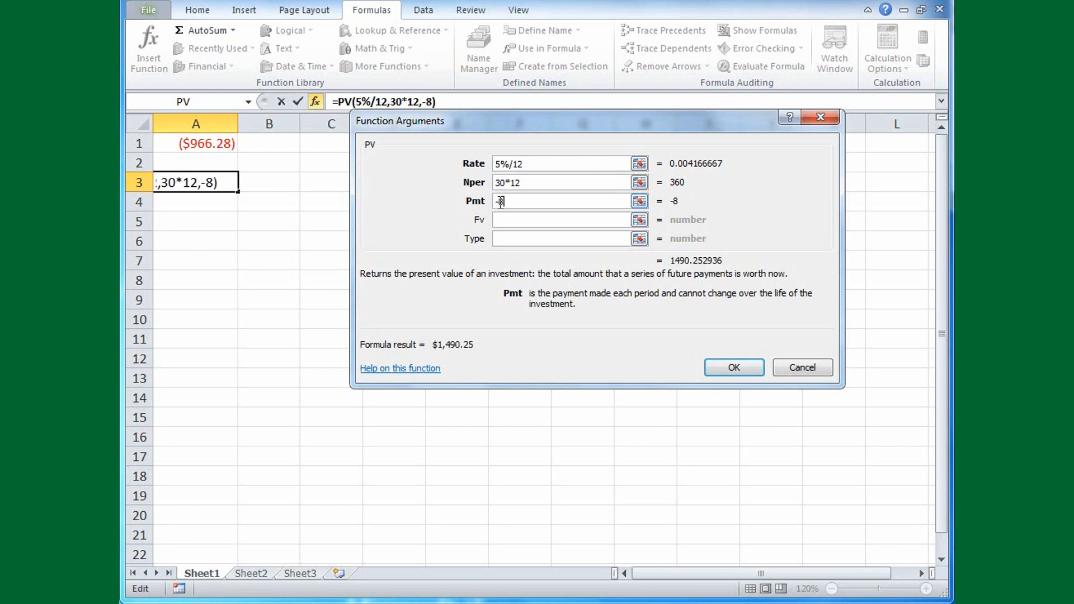
{"action": "left_click", "coordinate": [733, 368]}
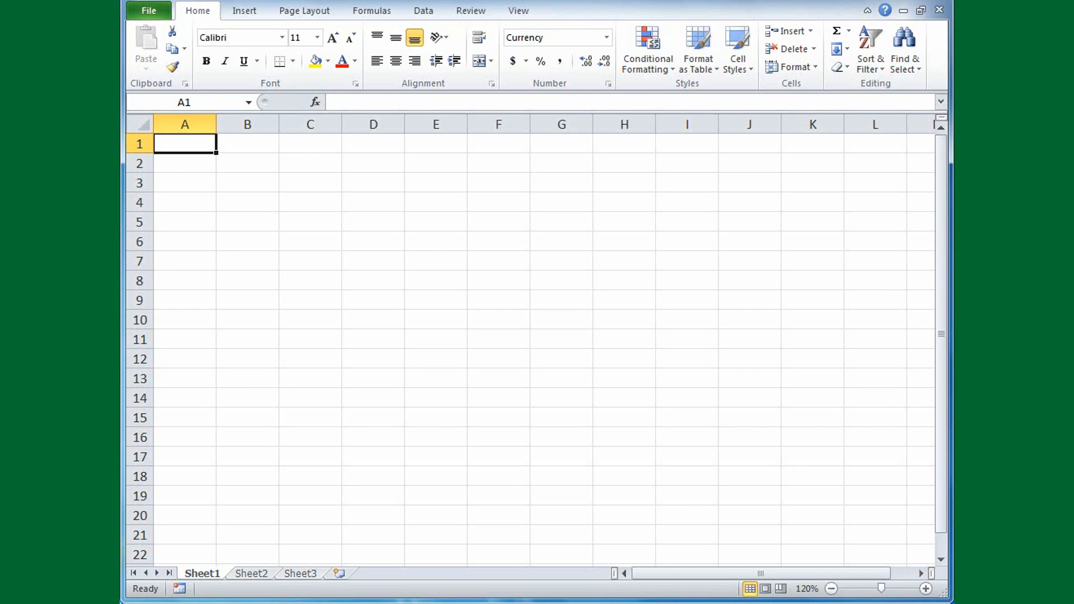
Calculate the monthly savings amount in cell A1 of the blank sheet with the formula =PMT(1.5%/12,3*12,0,8500).
{"action": "type", "text": "="}
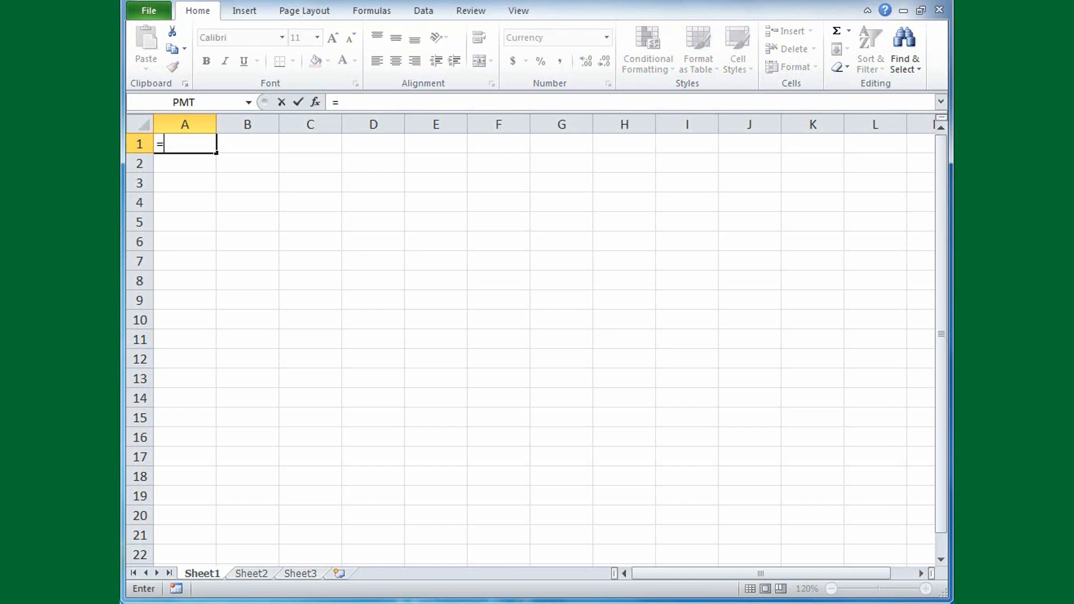
{"action": "type", "text": "PM"}
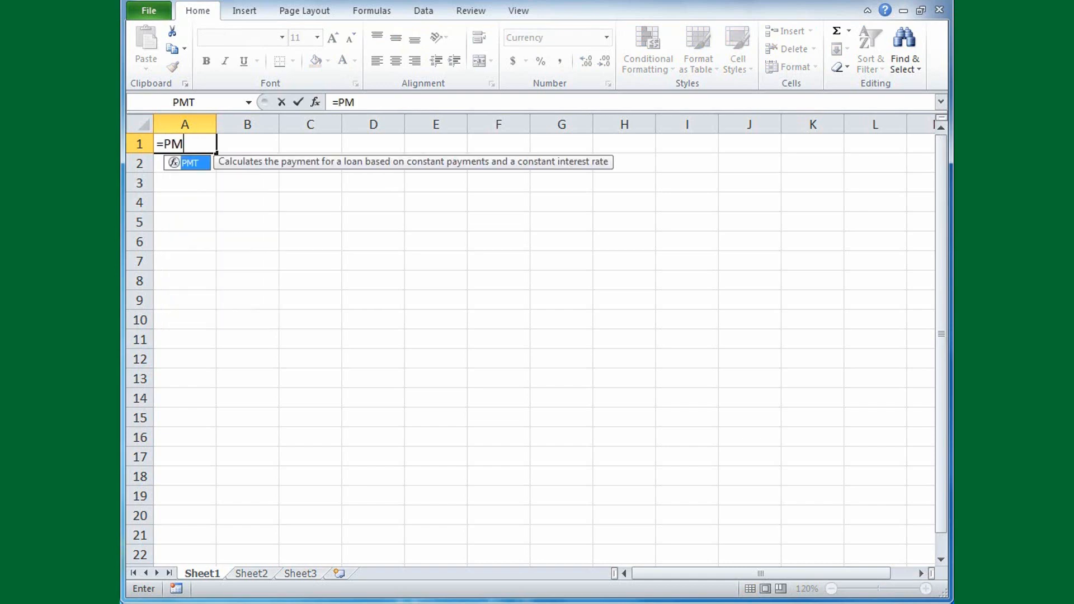
{"action": "double_click", "coordinate": [190, 167]}
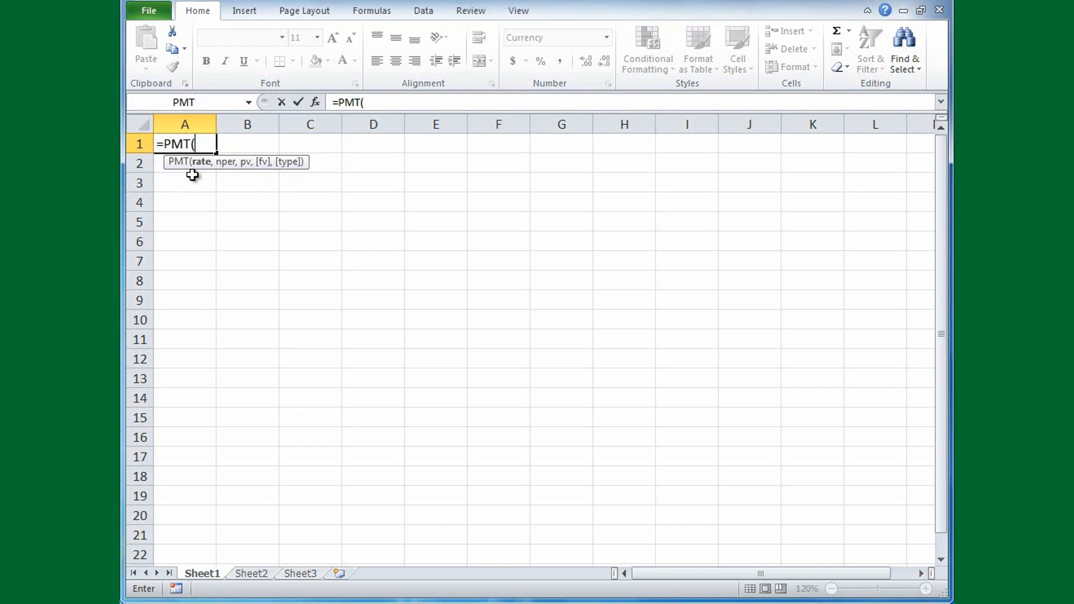
{"action": "type", "text": "1.5%/12,"}
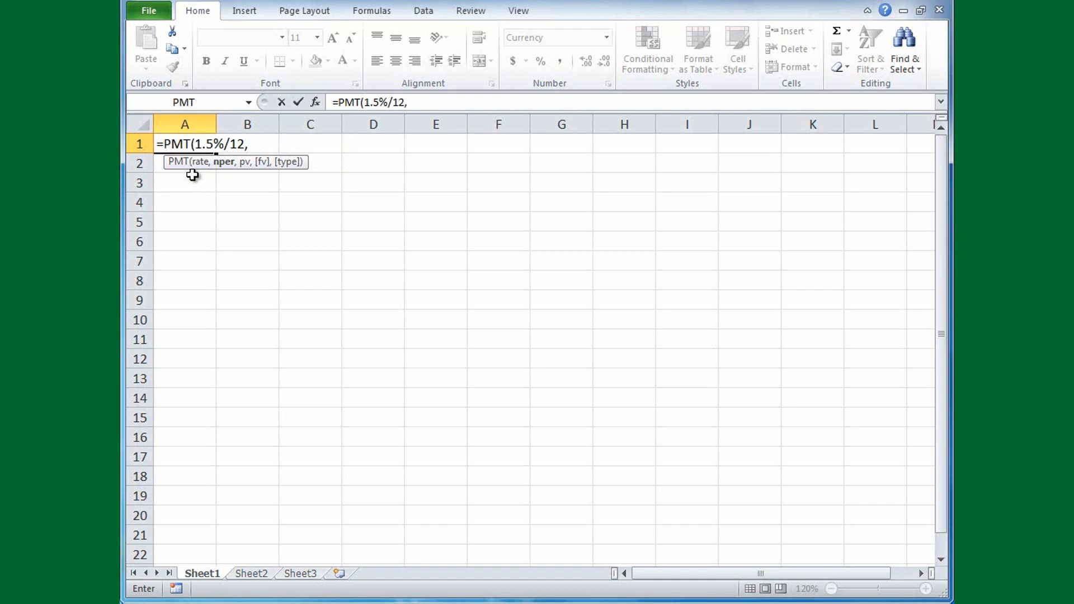
{"action": "type", "text": "3*12,"}
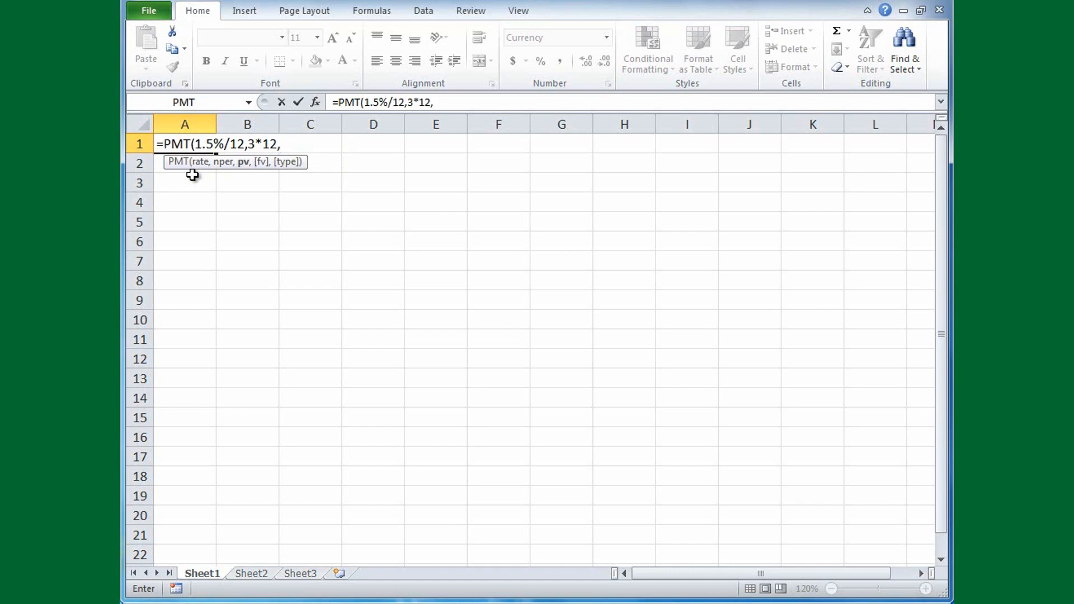
{"action": "type", "text": "0,8500"}
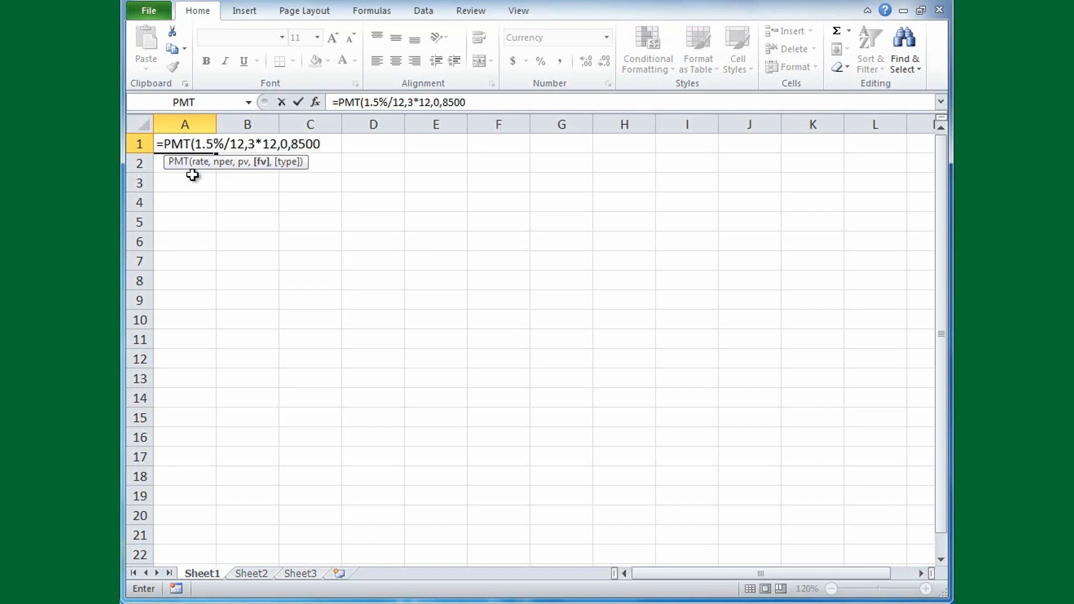
{"action": "type", "text": ")"}
{"action": "key", "text": "Return"}
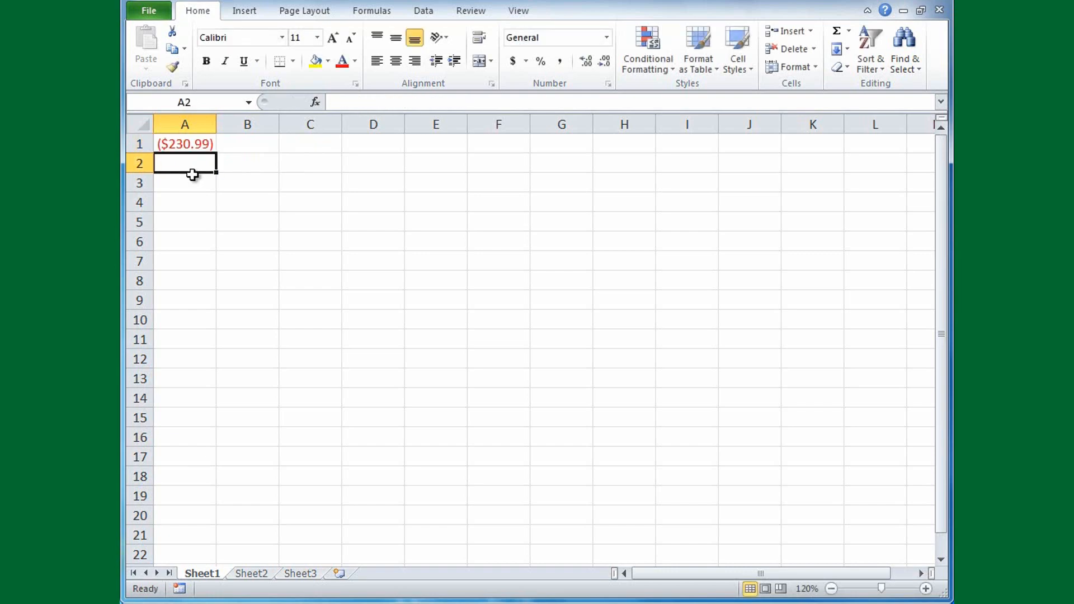
{"action": "left_click", "coordinate": [193, 147]}
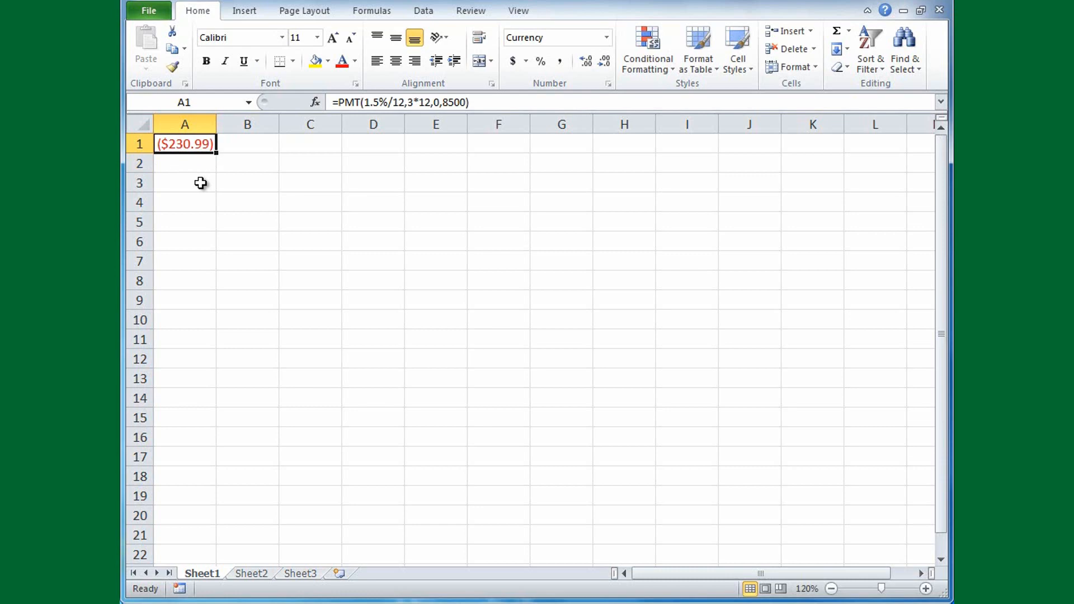
Calculate the initial savings deposit in cell A3 with the formula =PV(1.5%/12,3*12,-175,8500).
{"action": "left_click", "coordinate": [200, 183]}
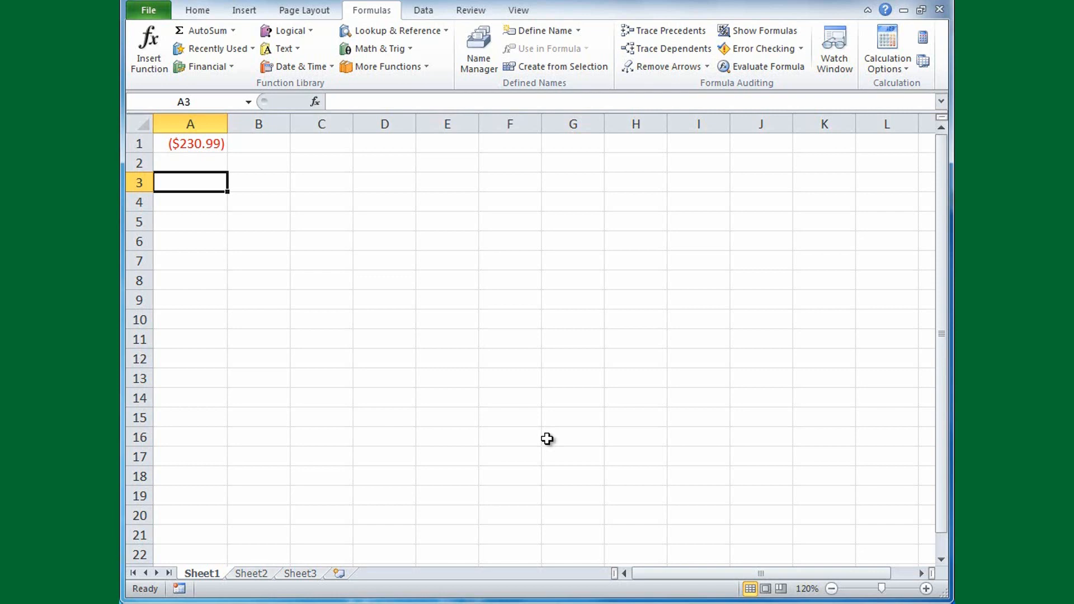
{"action": "type", "text": "="}
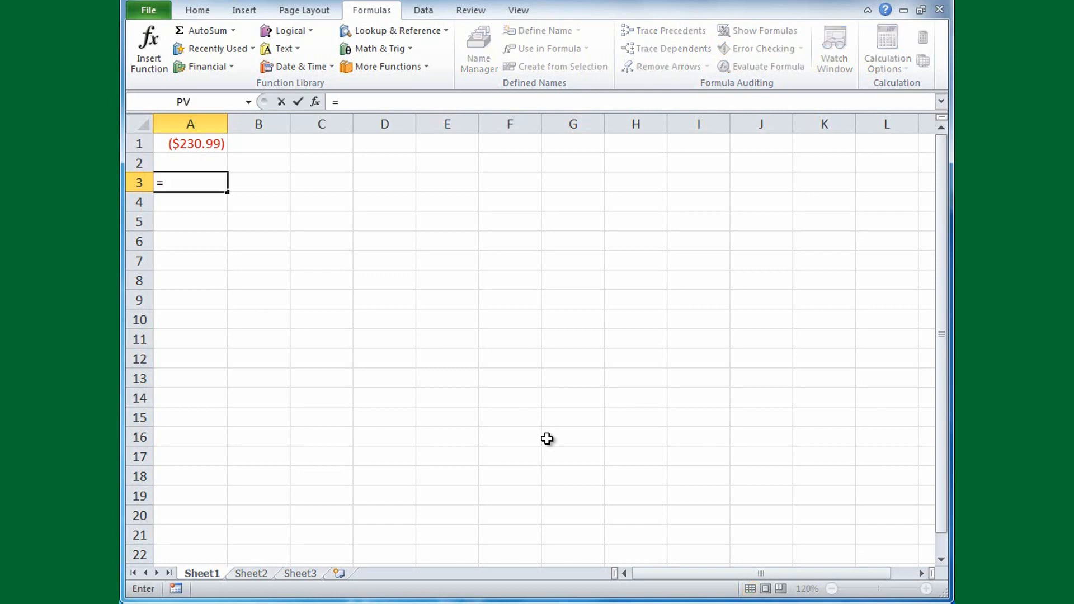
{"action": "type", "text": "PV"}
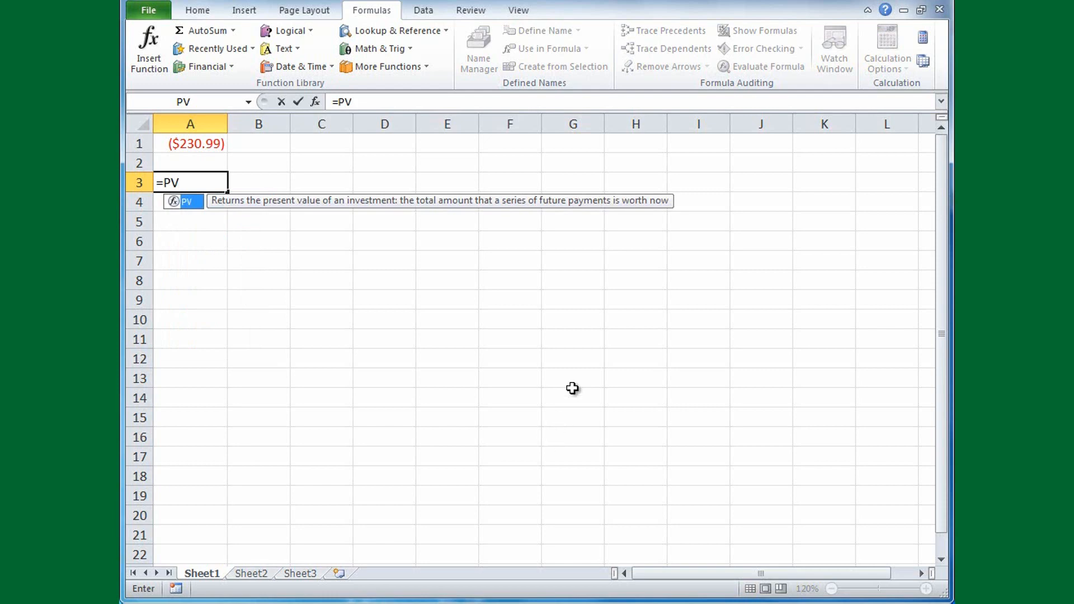
{"action": "double_click", "coordinate": [196, 203]}
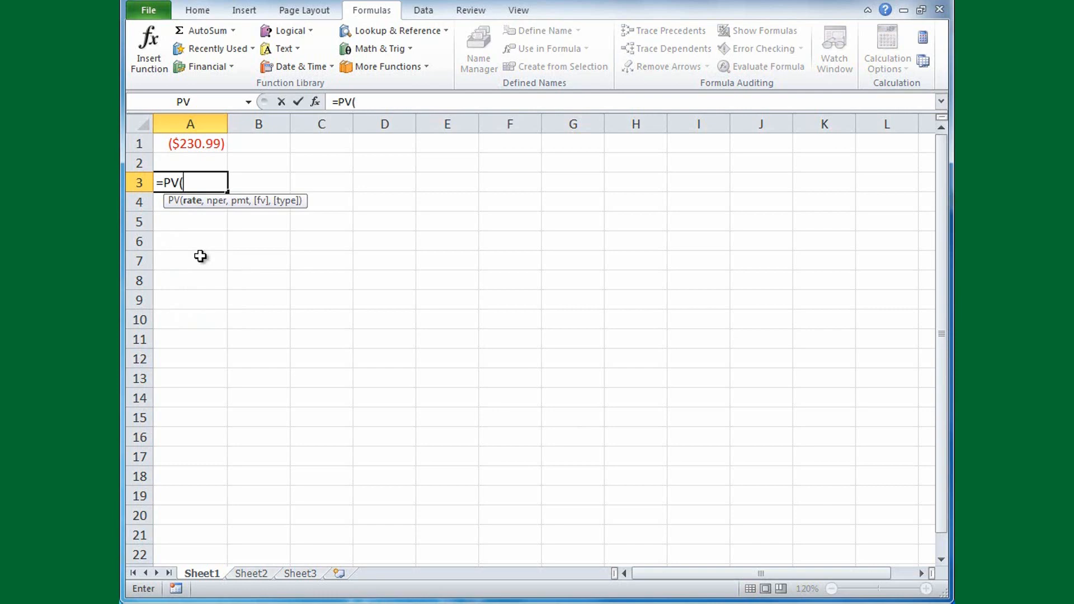
{"action": "type", "text": "1.5%/12"}
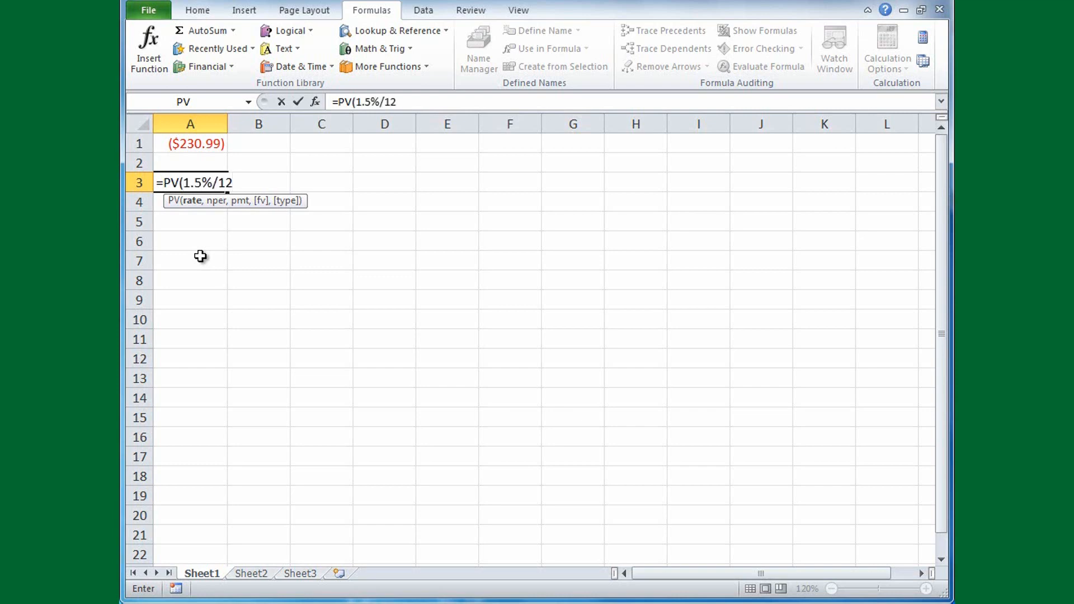
{"action": "type", "text": ","}
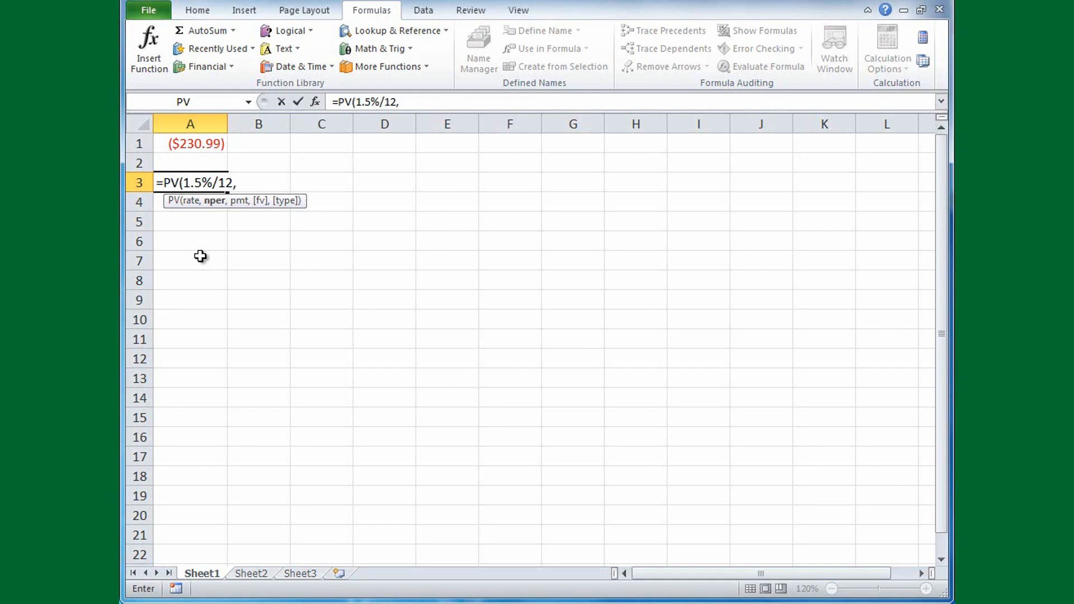
{"action": "type", "text": "3*12,"}
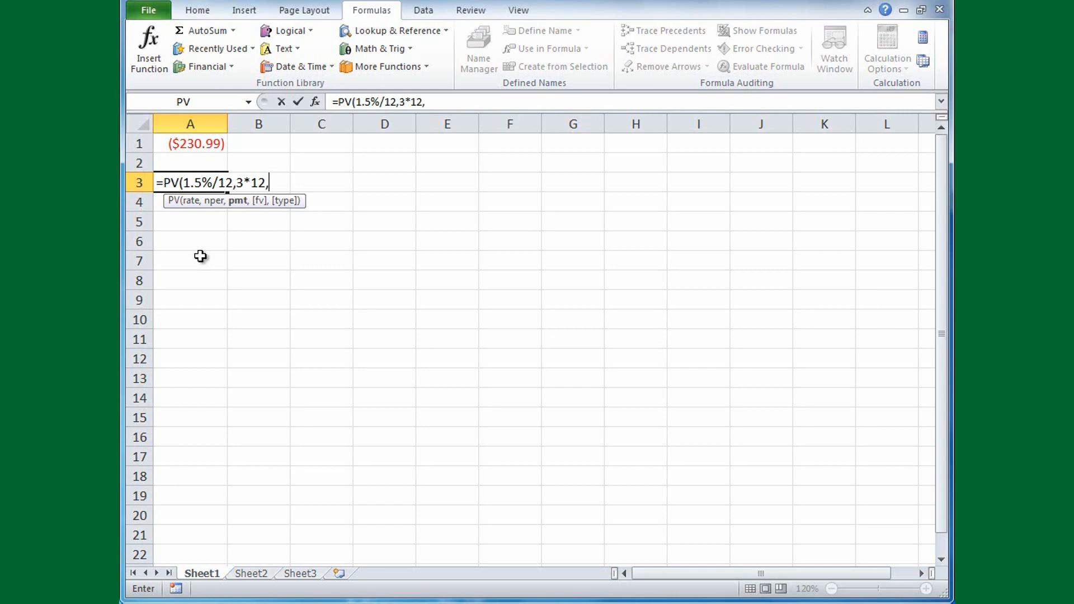
{"action": "type", "text": "-175,"}
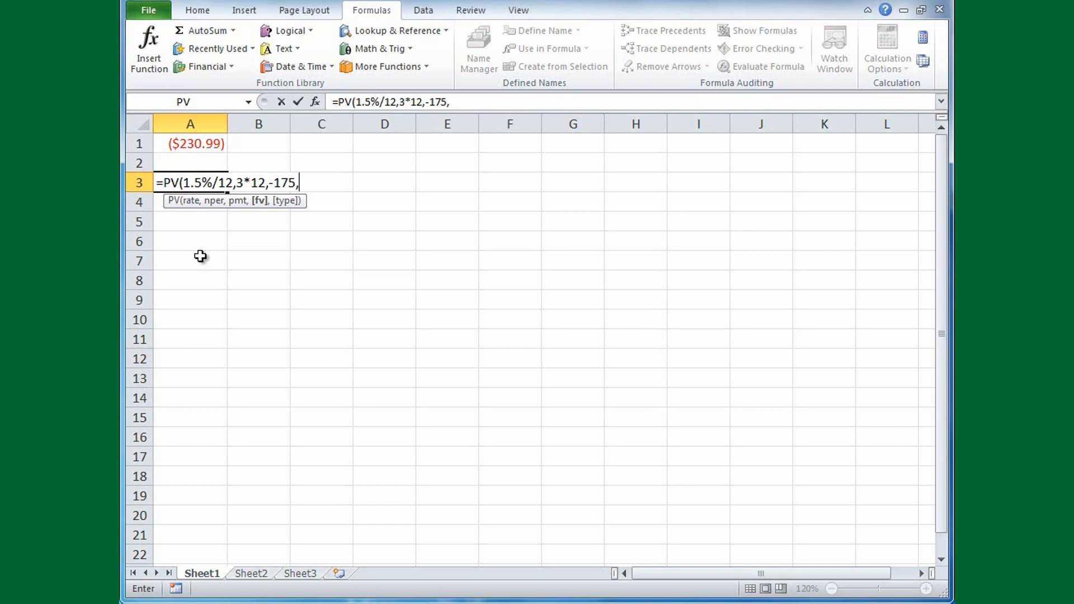
{"action": "type", "text": "8500)"}
{"action": "key", "text": "Return"}
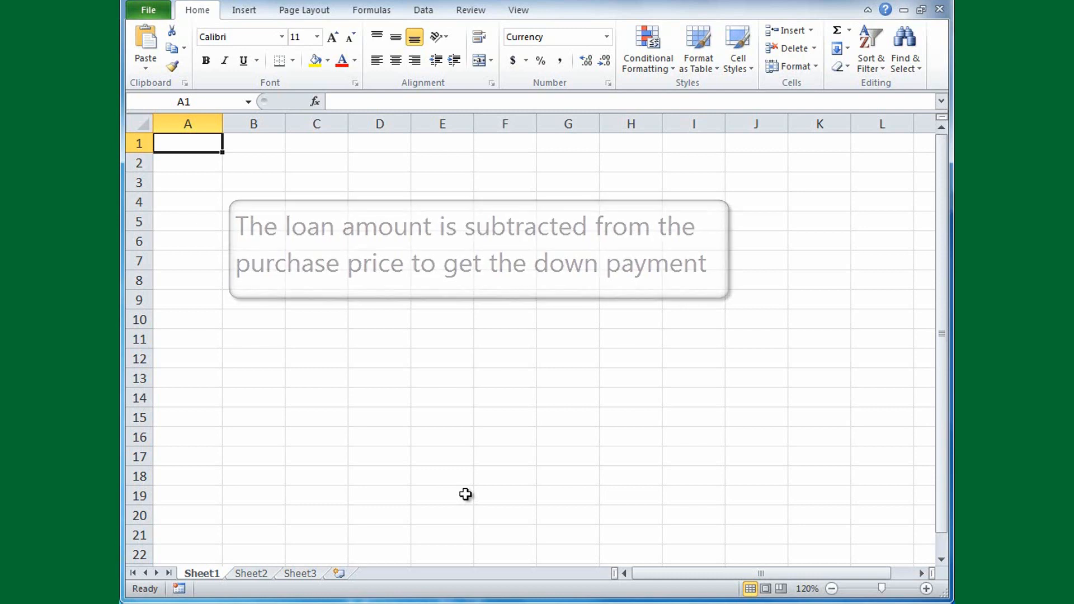
Calculate the down payment in cell A1 of the blank sheet with the formula =19000-PV(2.9%/12,3*12,-350).
{"action": "type", "text": "="}
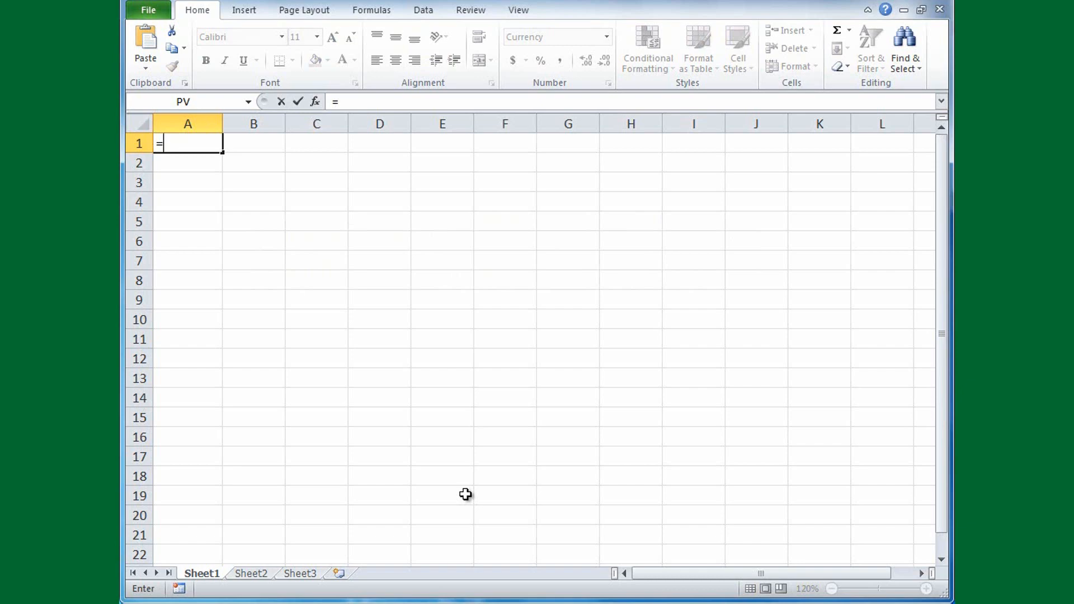
{"action": "type", "text": "19000"}
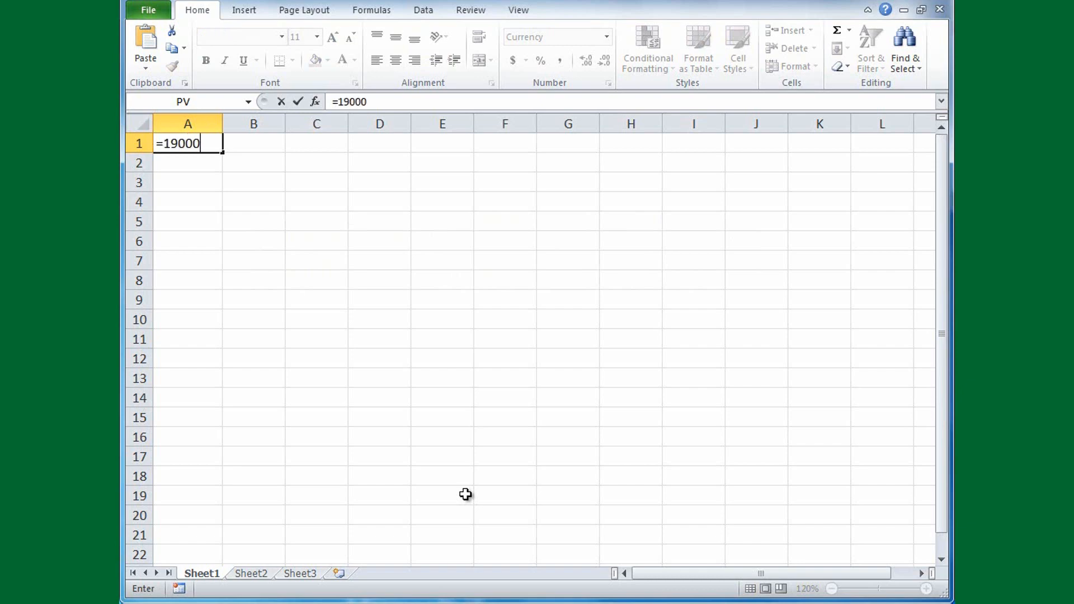
{"action": "type", "text": "-PV"}
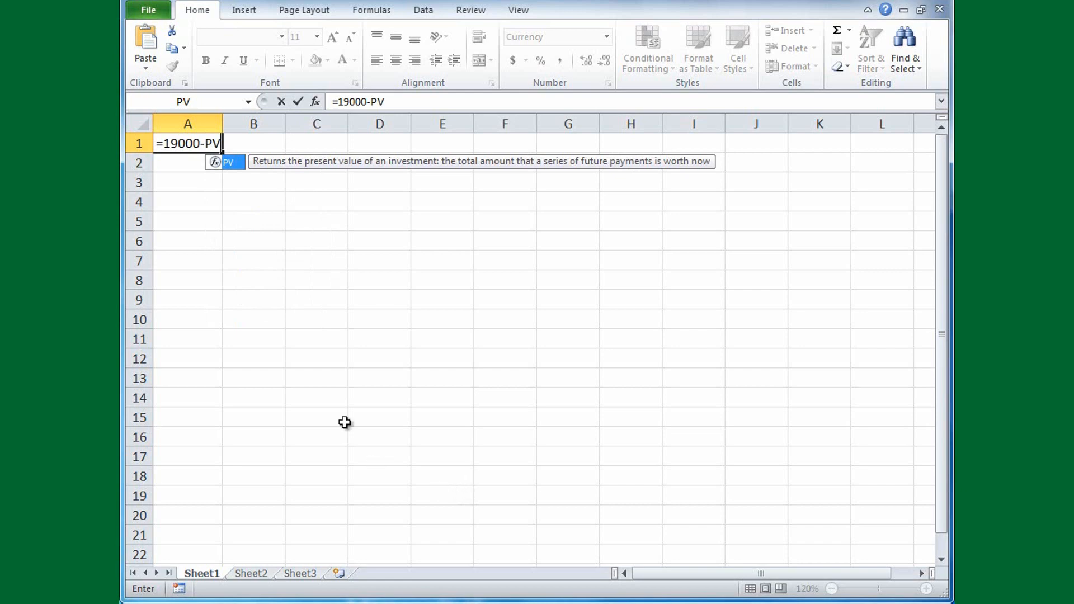
{"action": "double_click", "coordinate": [233, 163]}
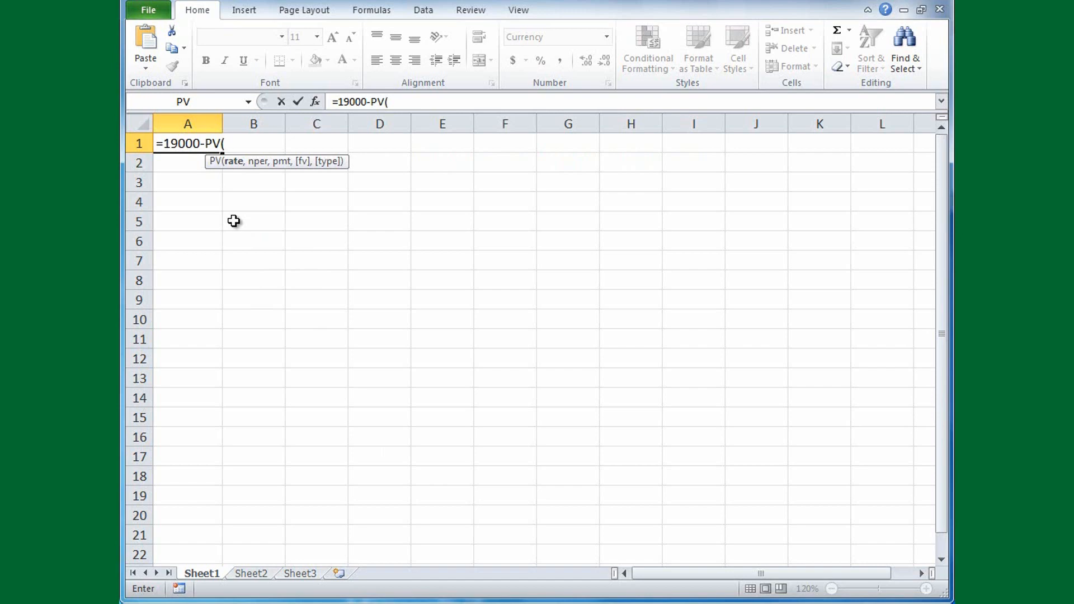
{"action": "type", "text": "2.9%/12,"}
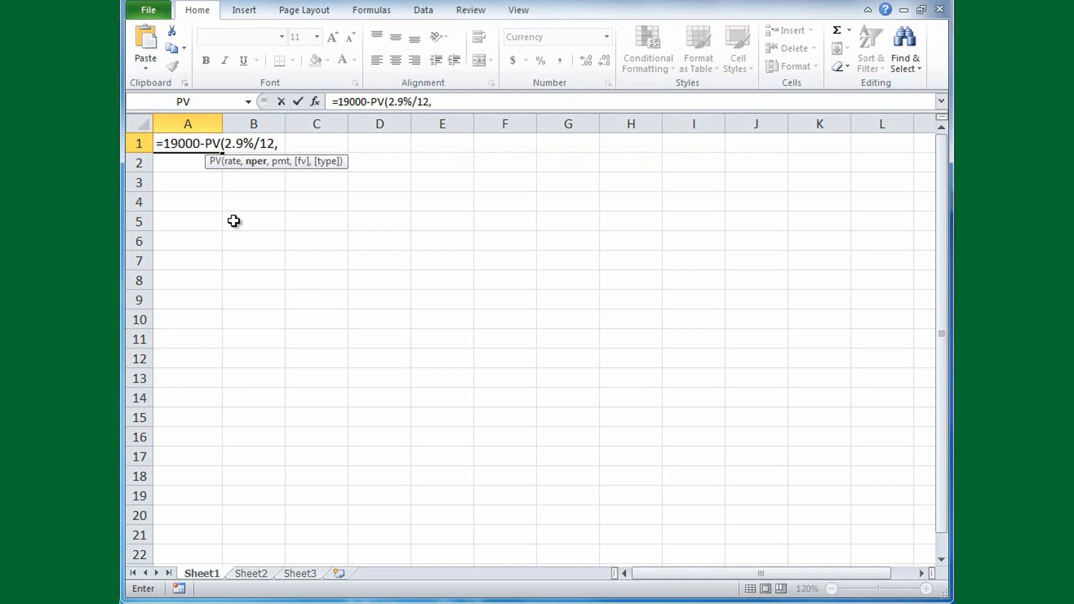
{"action": "type", "text": "3*12,"}
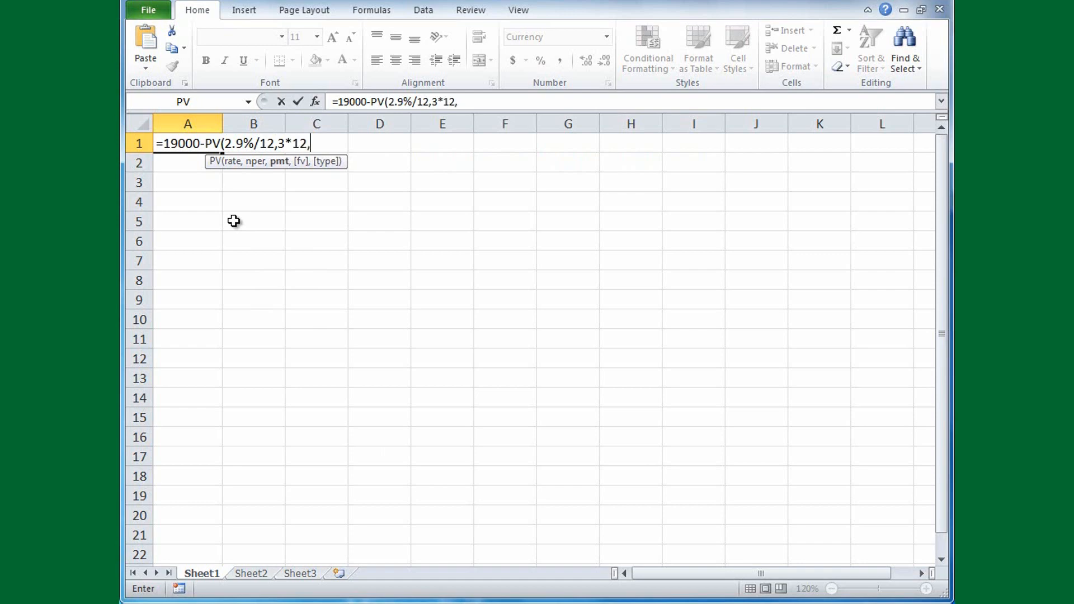
{"action": "type", "text": "-350)"}
{"action": "key", "text": "Return"}
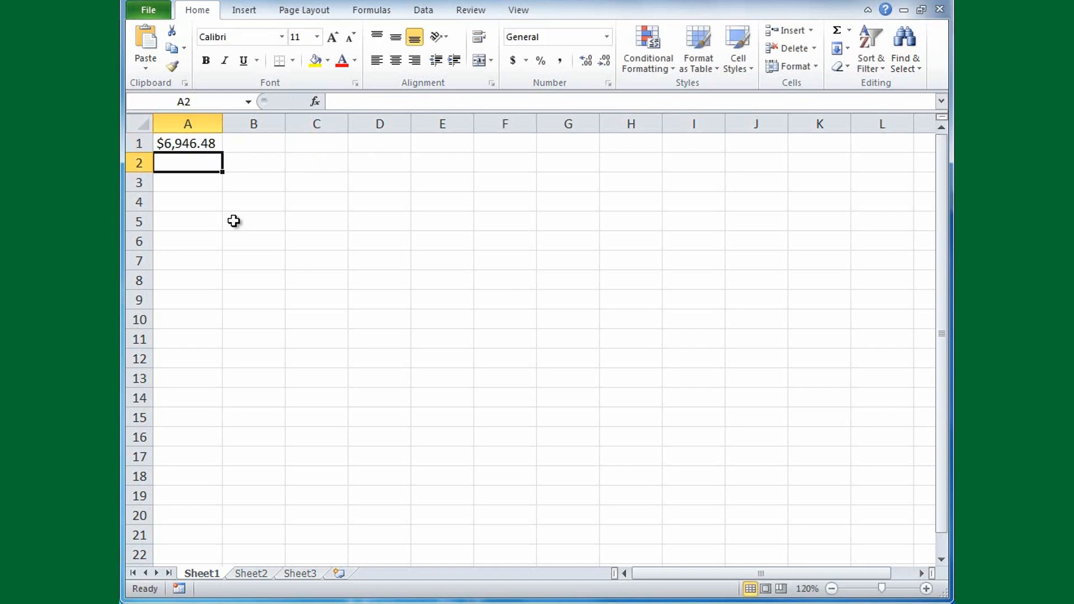
{"action": "left_click", "coordinate": [200, 144]}
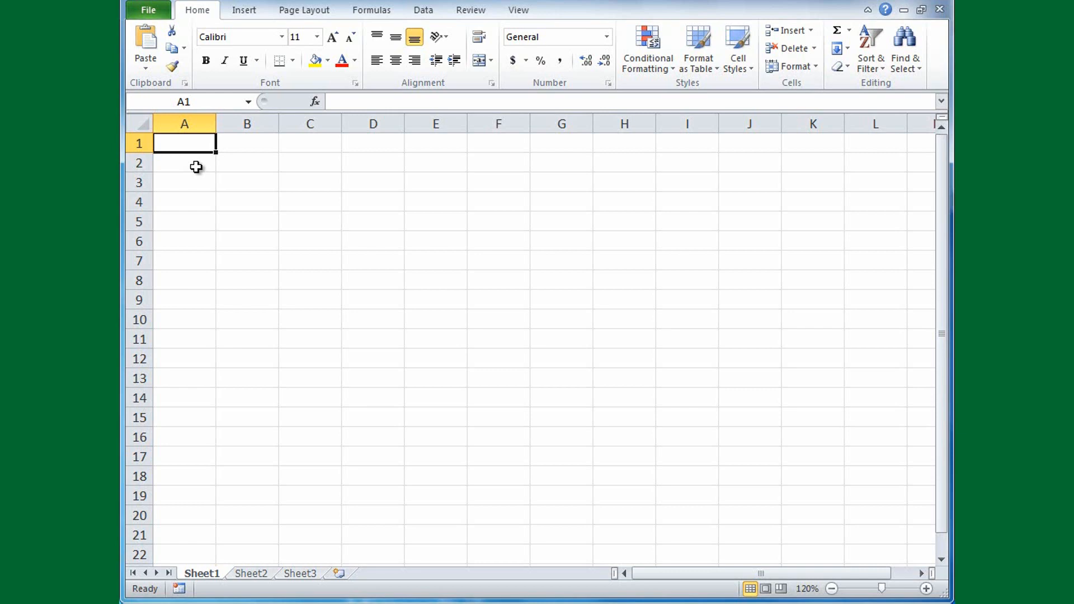
Calculate the number of monthly payments in cell A1 of the blank sheet with the formula =NPER(3%/12,-150,2500).
{"action": "type", "text": "=zn"}
{"action": "key", "text": "BackSpace"}
{"action": "key", "text": "BackSpace"}
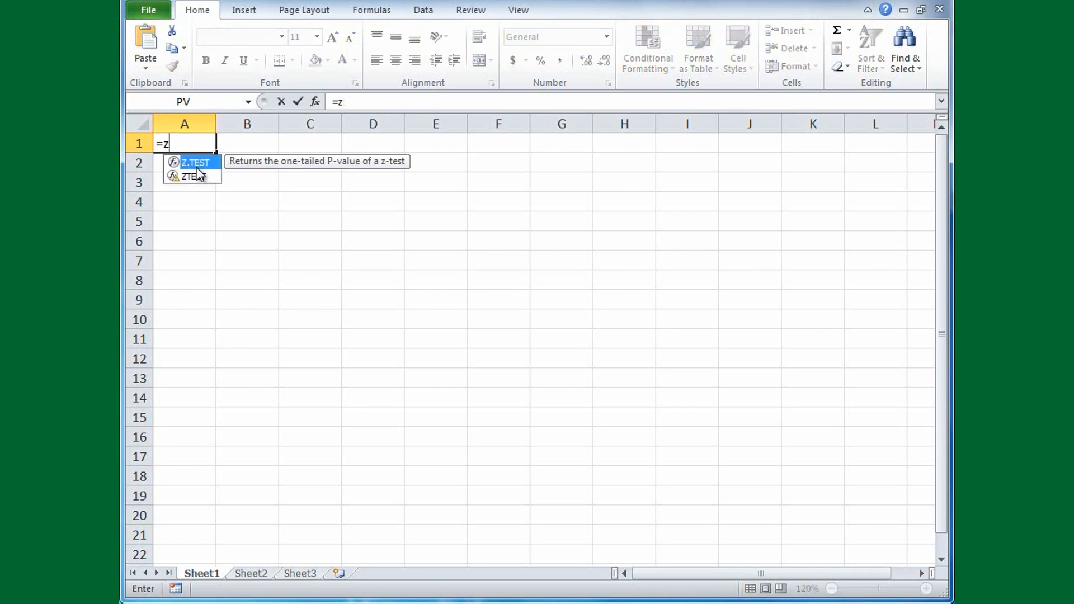
{"action": "type", "text": "NPE"}
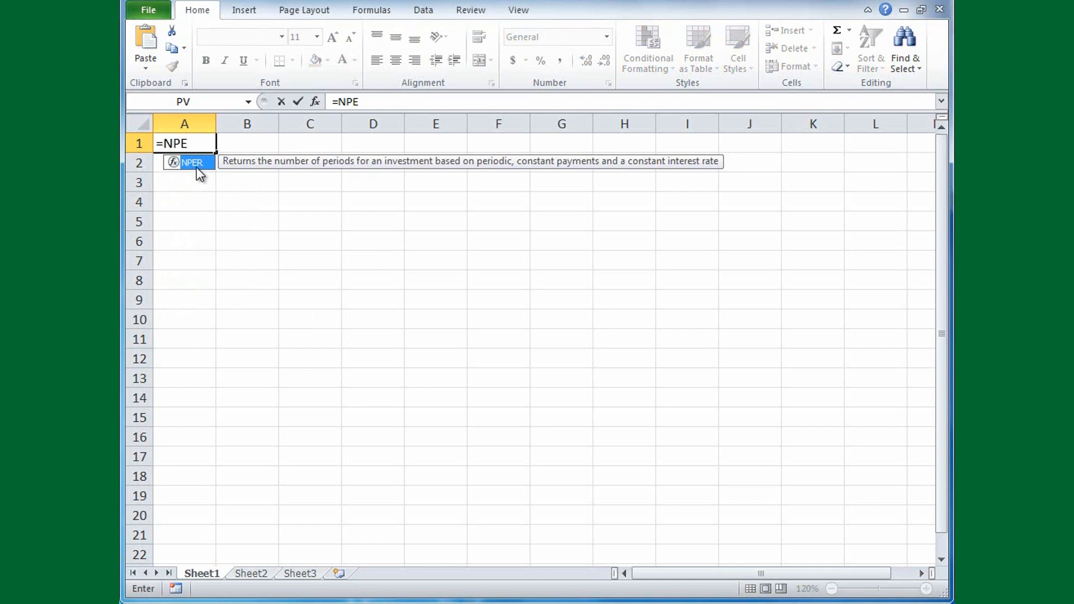
{"action": "double_click", "coordinate": [202, 162]}
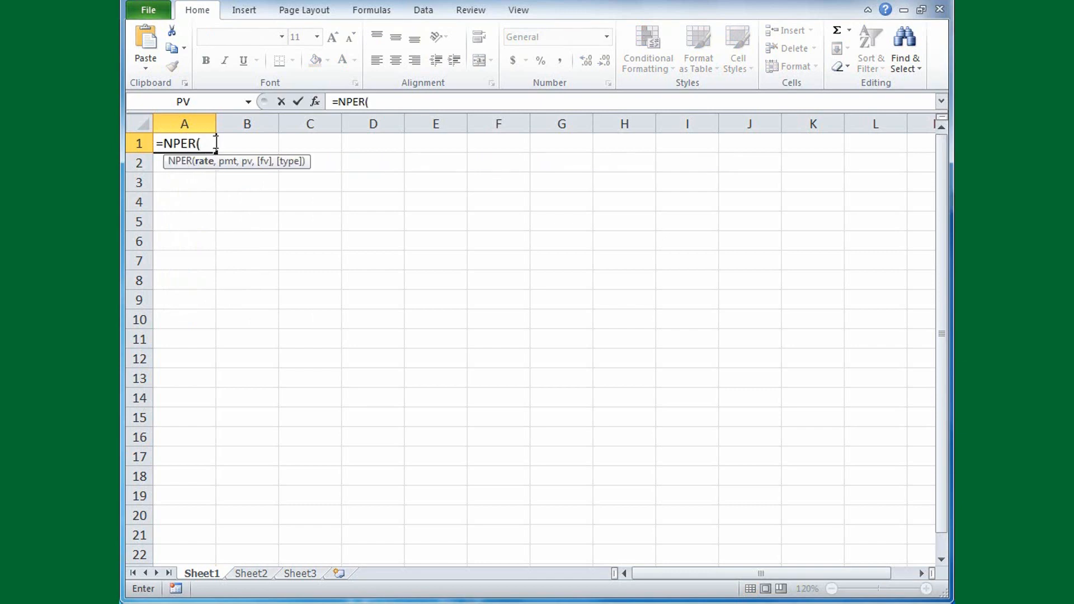
{"action": "type", "text": "3%/12,"}
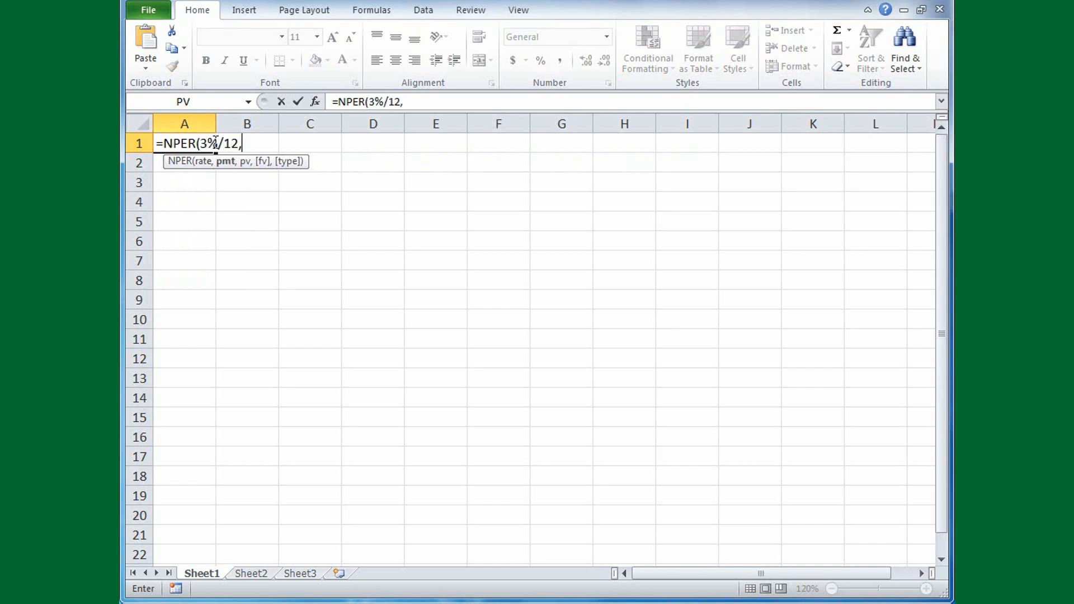
{"action": "type", "text": "-150,"}
{"action": "type", "text": "2500"}
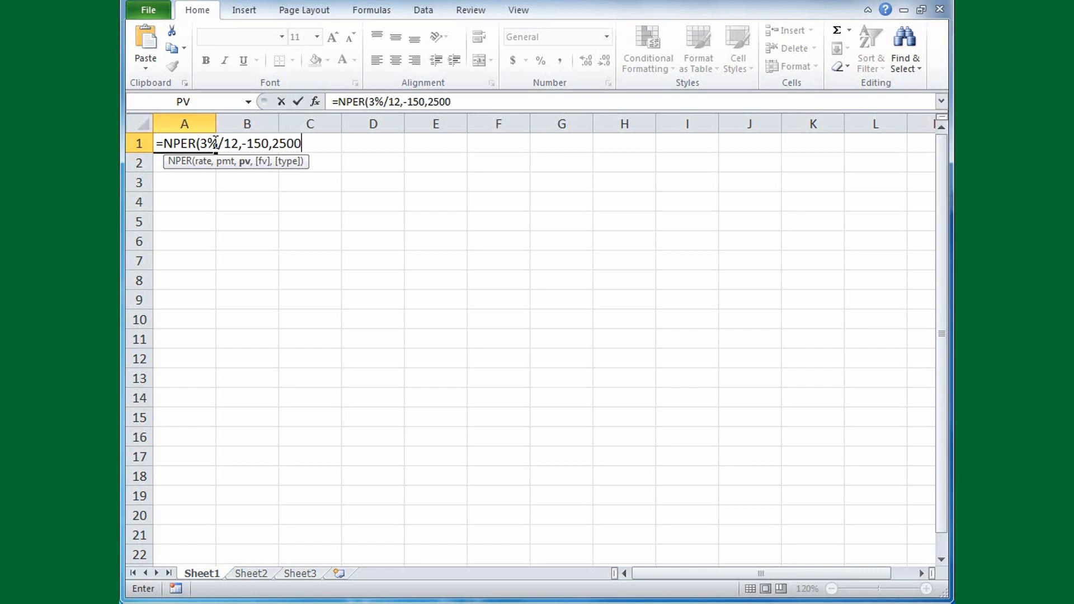
{"action": "type", "text": ")"}
{"action": "key", "text": "Return"}
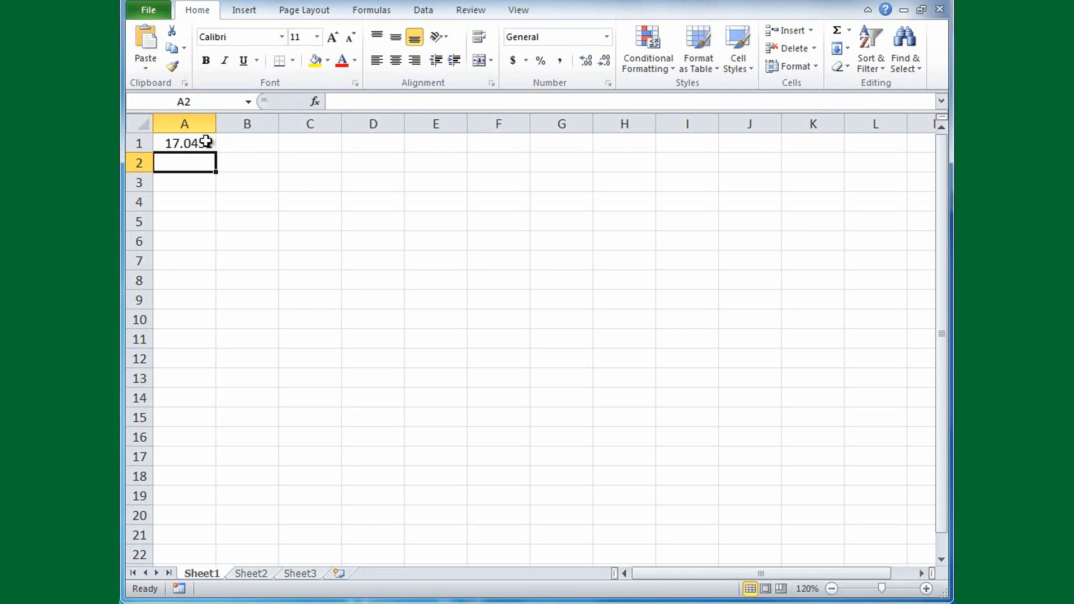
{"action": "left_click", "coordinate": [209, 143]}
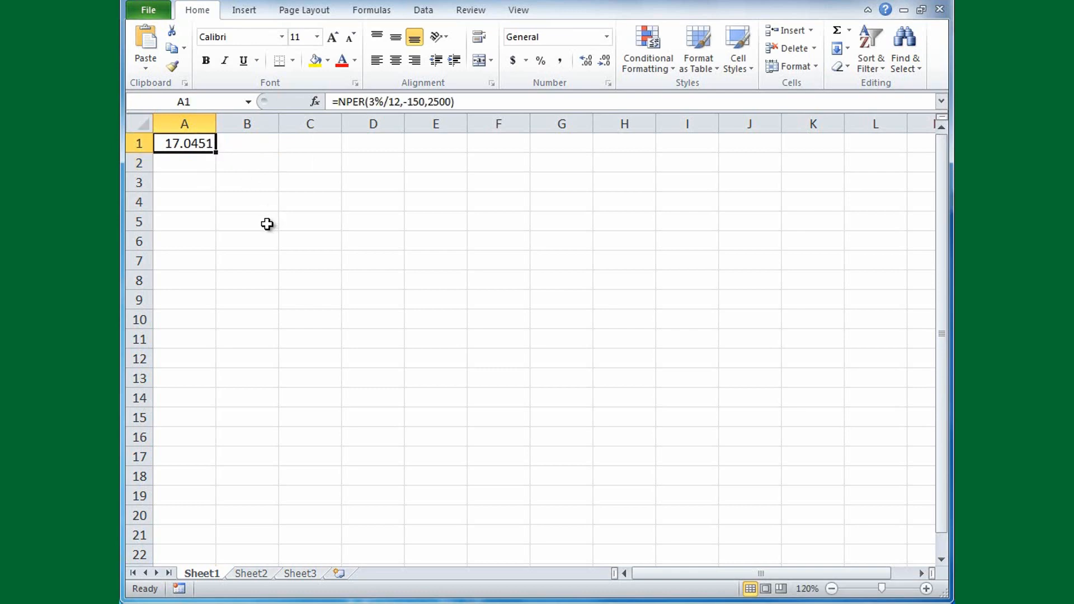
Calculate the monthly payment over 18 months in cell A3 with the formula =PMT(3%/12,18,2500).
{"action": "left_click", "coordinate": [182, 184]}
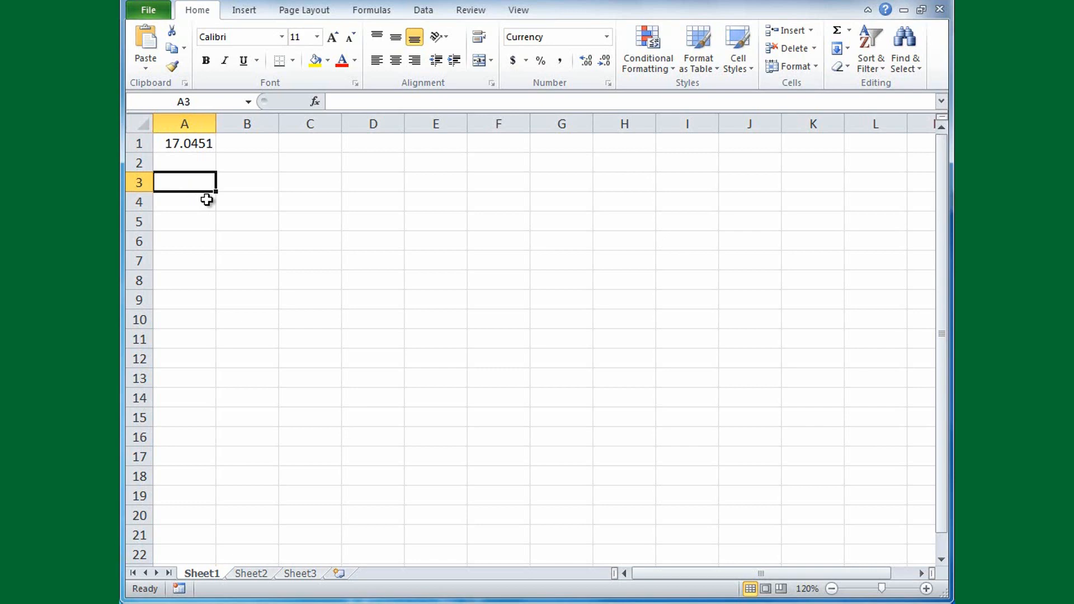
{"action": "type", "text": "=PM"}
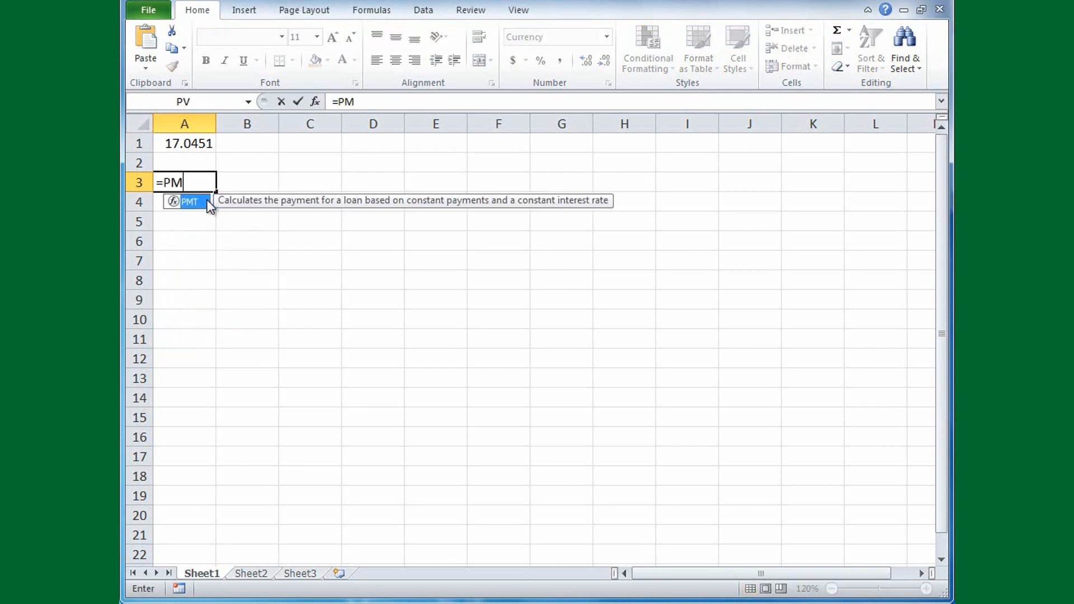
{"action": "double_click", "coordinate": [203, 200]}
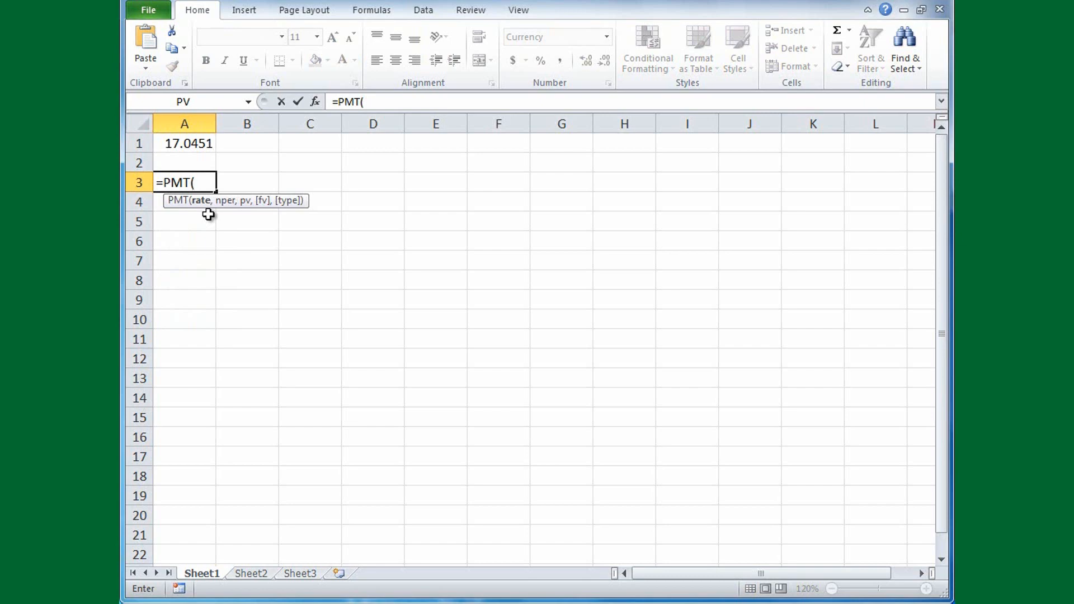
{"action": "type", "text": "3%/12,"}
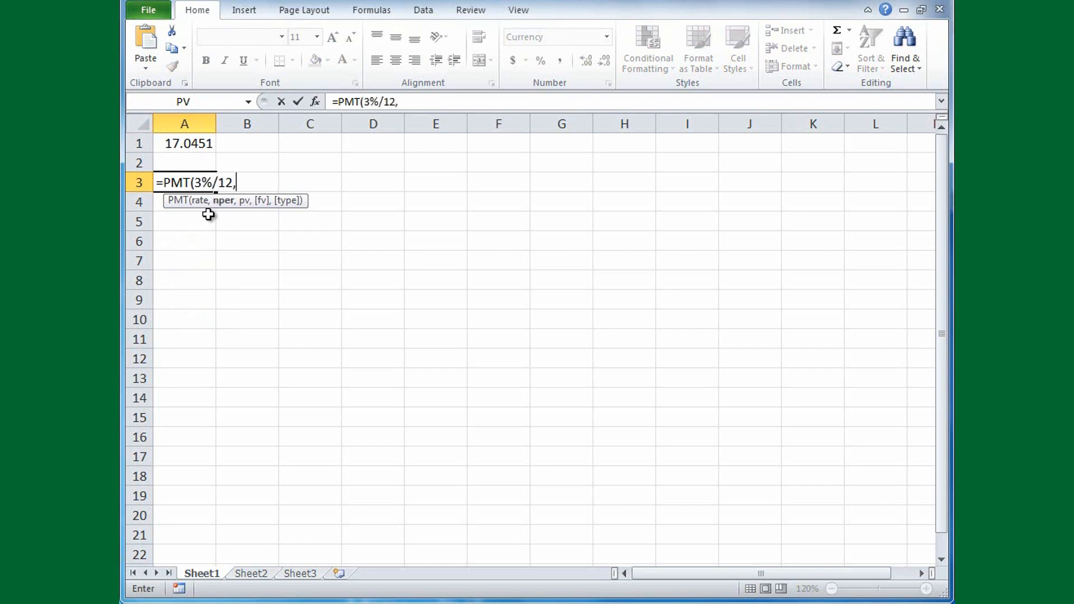
{"action": "type", "text": "18,"}
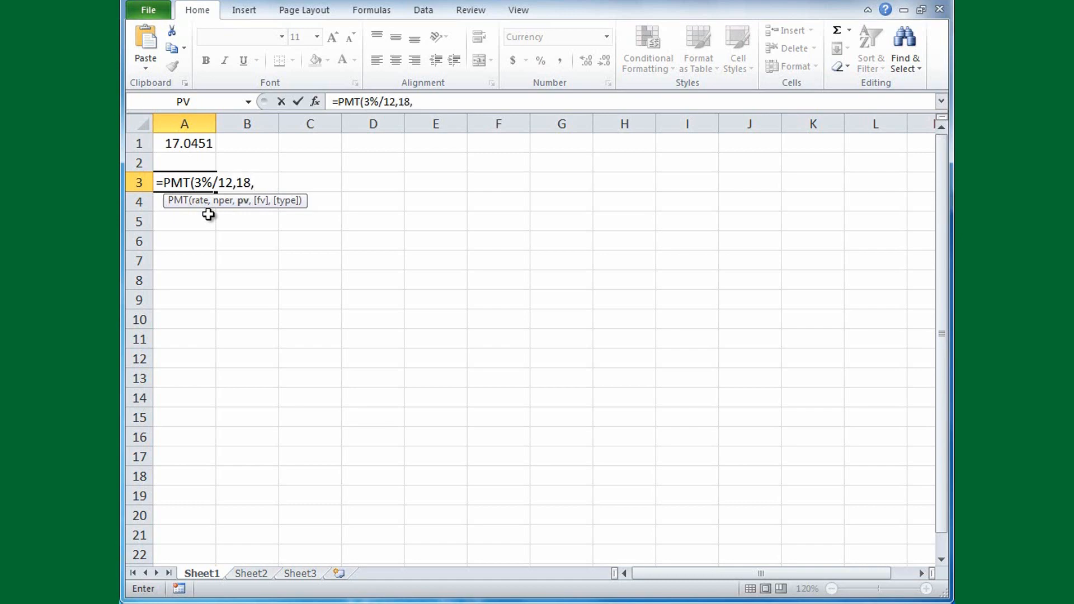
{"action": "type", "text": "2500)"}
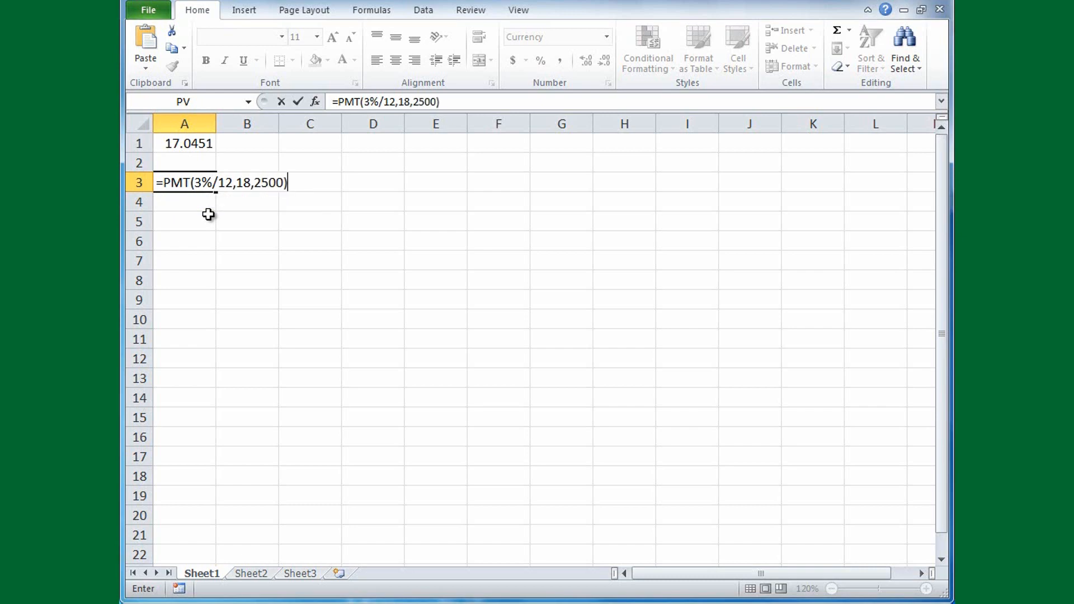
{"action": "key", "text": "Return"}
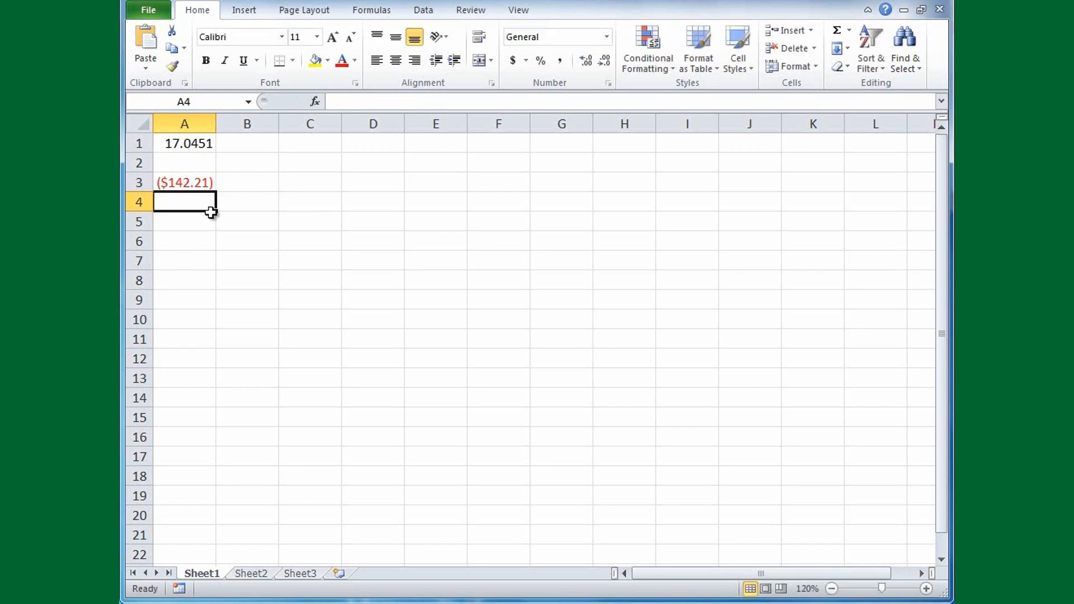
{"action": "left_click", "coordinate": [206, 180]}
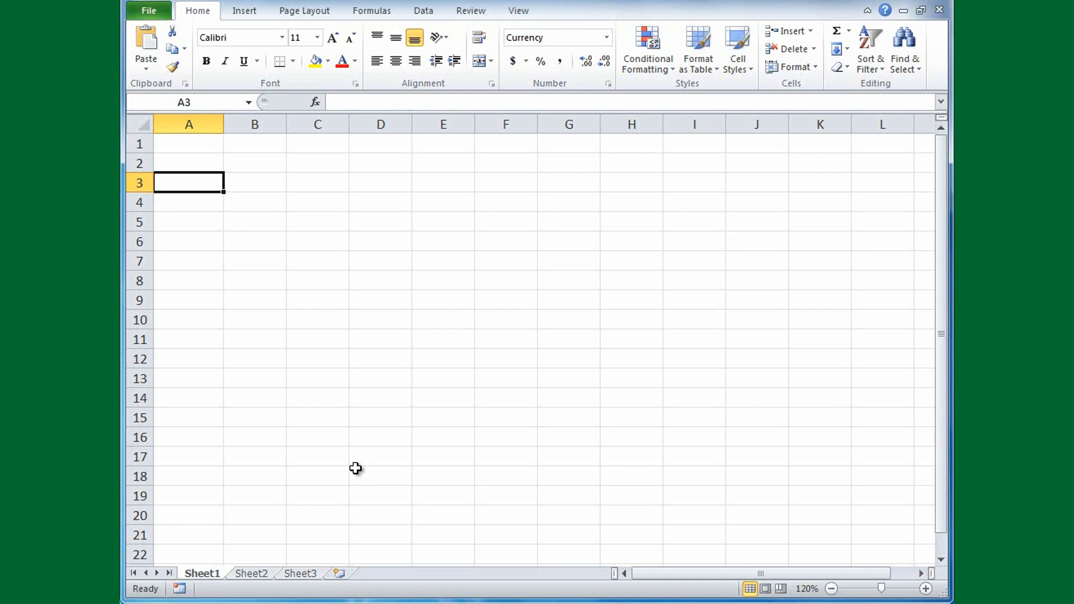
Calculate the future savings balance in cell A3 of the blank sheet with the formula =FV(1.5%/12,10,-200,-500).
{"action": "type", "text": "=fv"}
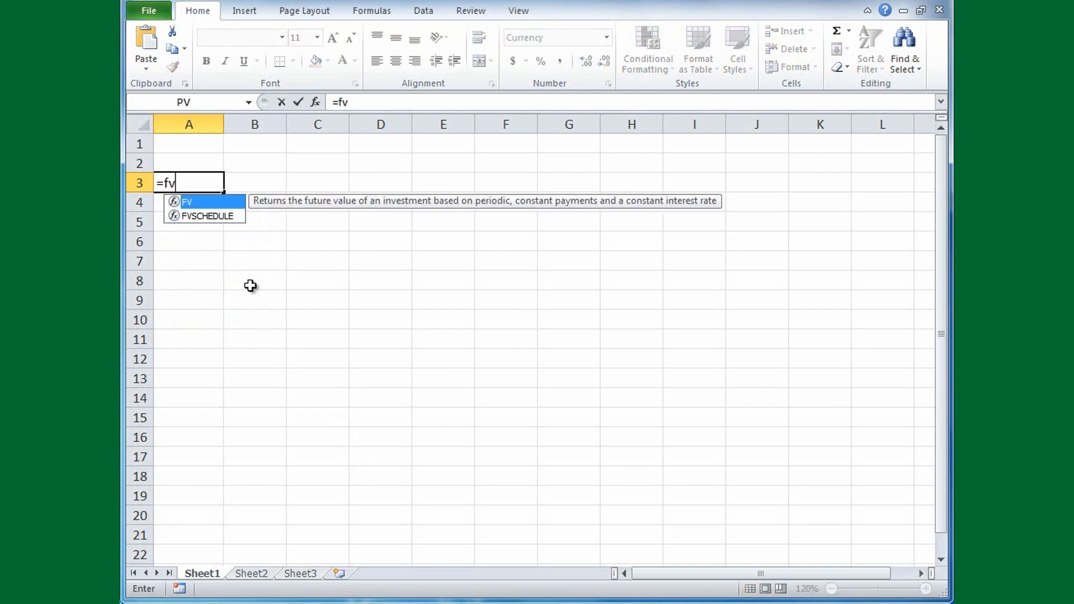
{"action": "double_click", "coordinate": [218, 202]}
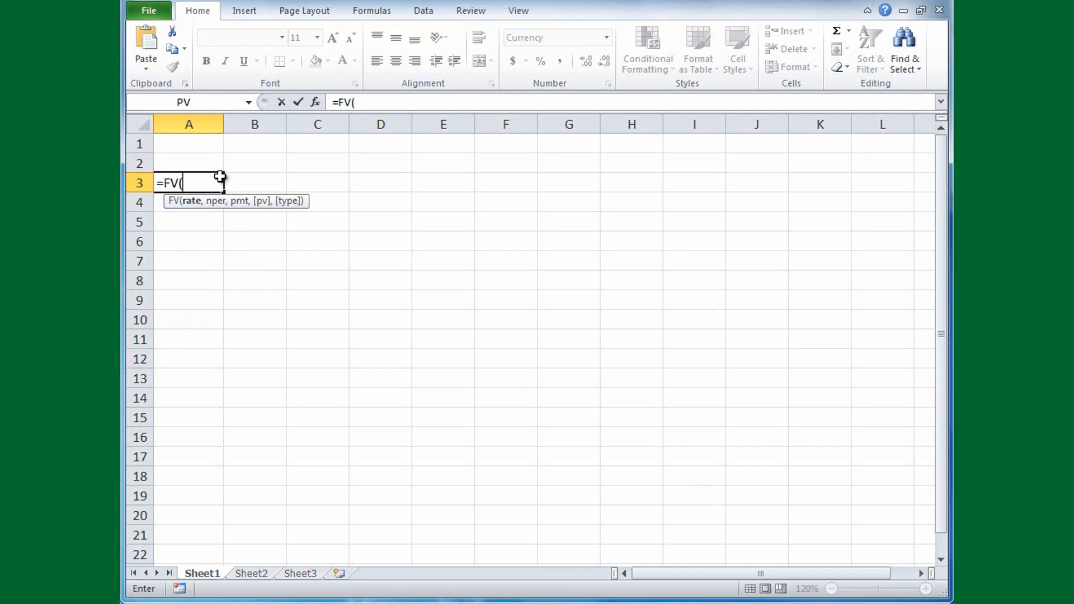
{"action": "type", "text": "1.5%/12,"}
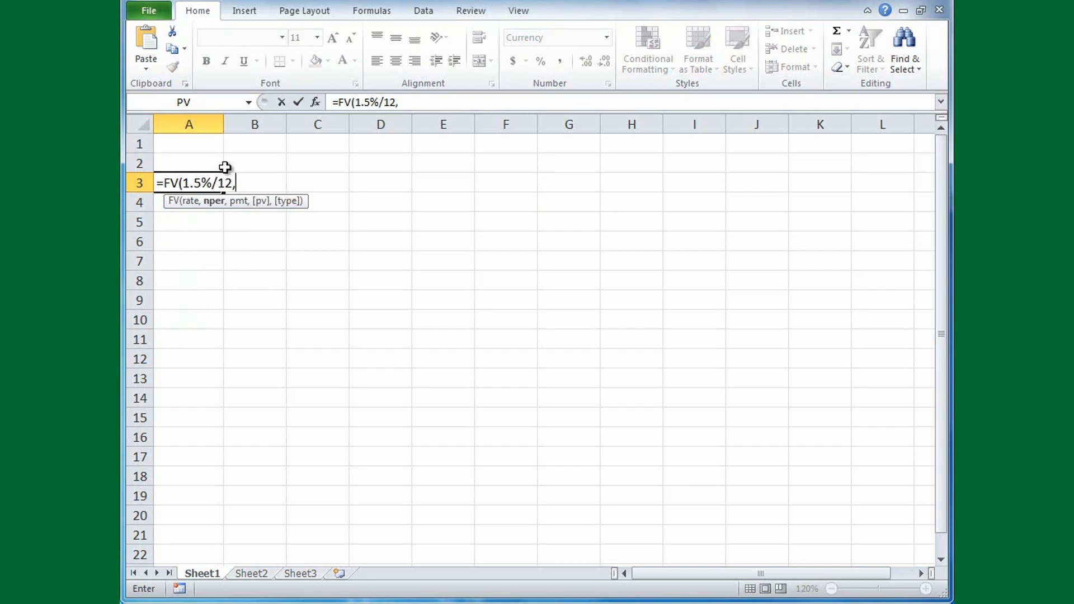
{"action": "type", "text": "10,"}
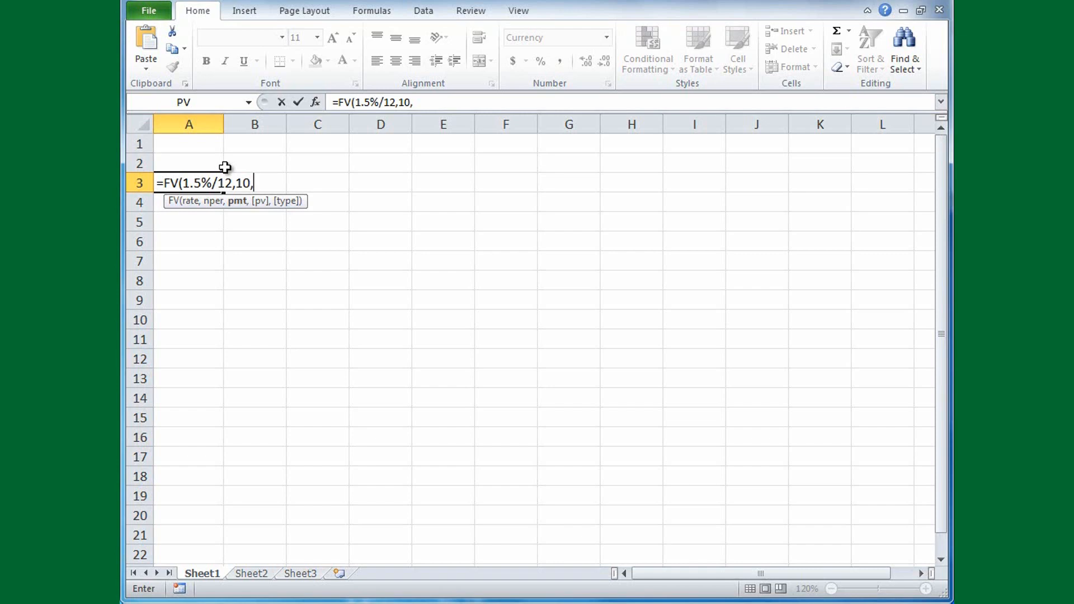
{"action": "type", "text": "-200,"}
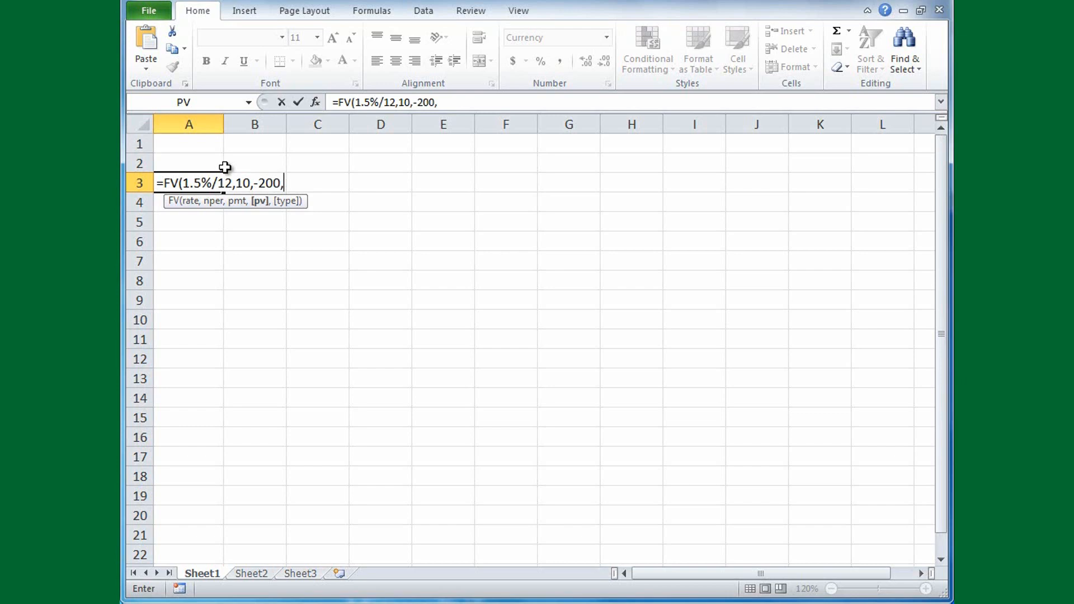
{"action": "type", "text": "-500)"}
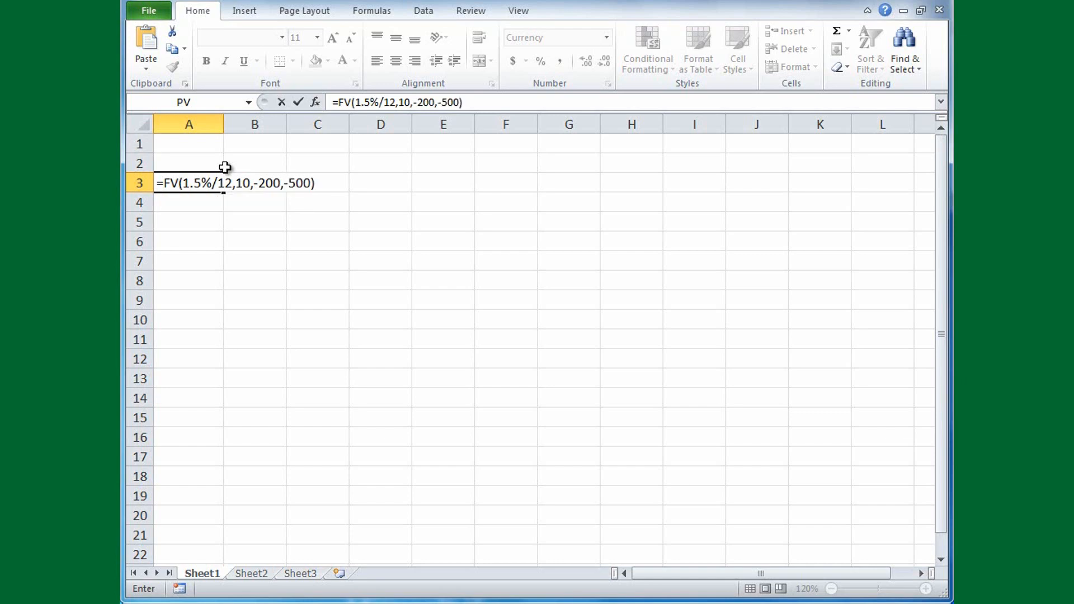
{"action": "key", "text": "Return"}
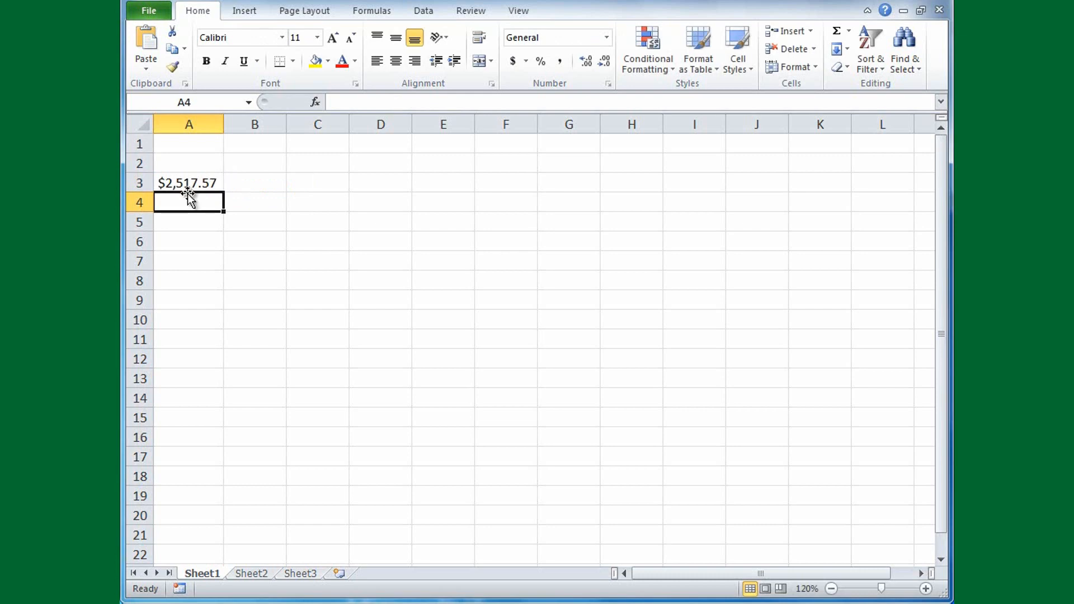
{"action": "left_click", "coordinate": [190, 184]}
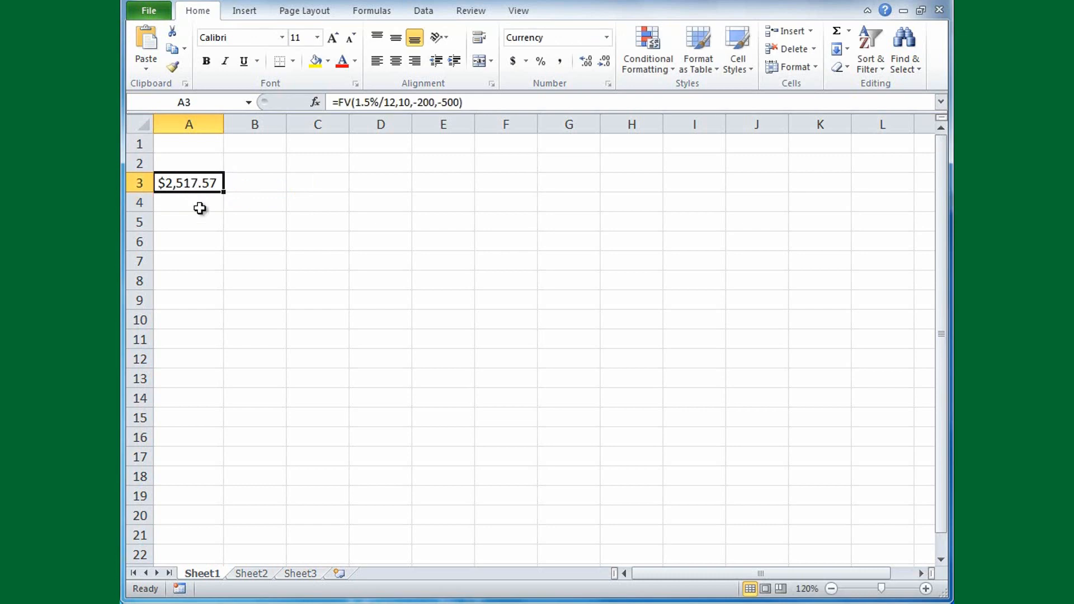